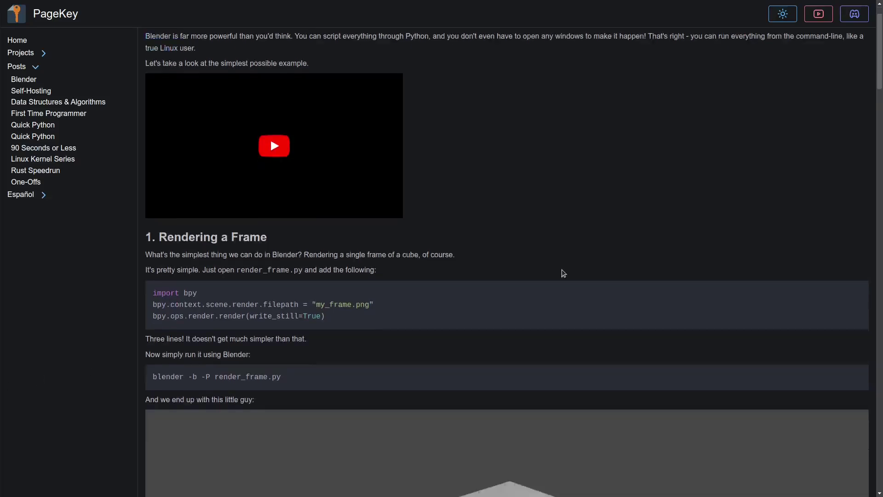
pyautogui.scroll(-2, 513, 276)
pyautogui.scroll(-3, 512, 276)
pyautogui.scroll(-3, 500, 283)
pyautogui.scroll(-5, 500, 282)
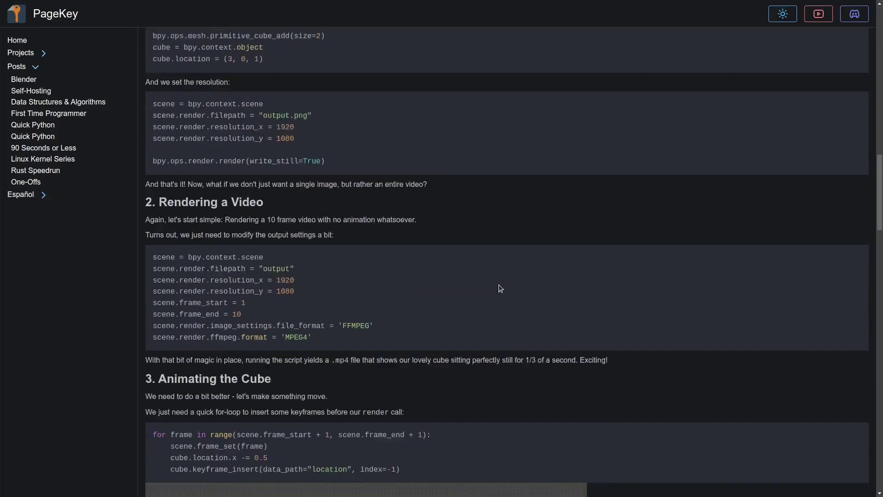
pyautogui.scroll(-3, 500, 282)
pyautogui.scroll(-4, 501, 282)
pyautogui.scroll(-3, 500, 287)
pyautogui.scroll(-3, 499, 287)
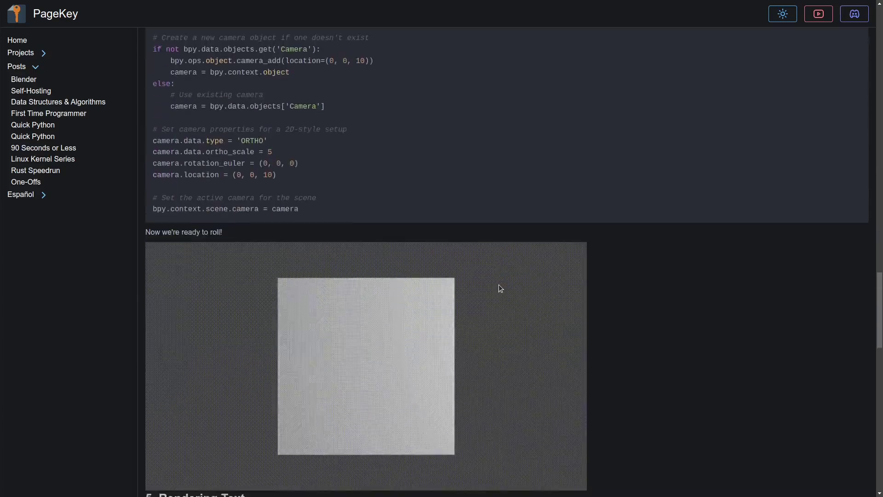
pyautogui.scroll(-4, 499, 288)
pyautogui.scroll(-3, 498, 290)
pyautogui.scroll(-4, 498, 290)
pyautogui.scroll(-3, 498, 290)
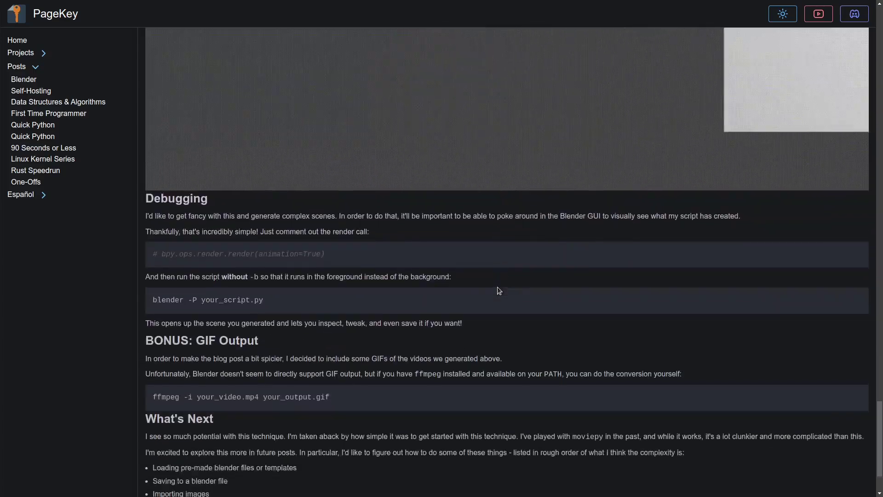
pyautogui.scroll(-1, 497, 290)
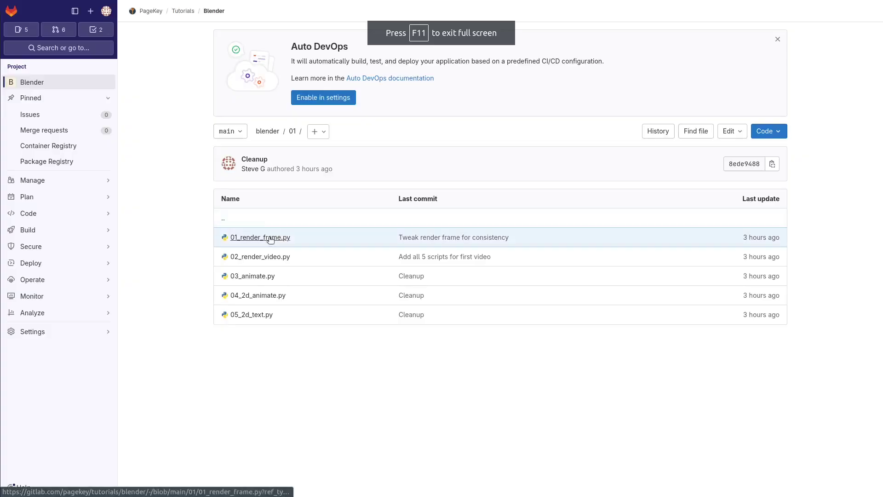
# - View 01_render_frame.py on GitLab, then go back to the 01 folder listing
pyautogui.click(258, 237)
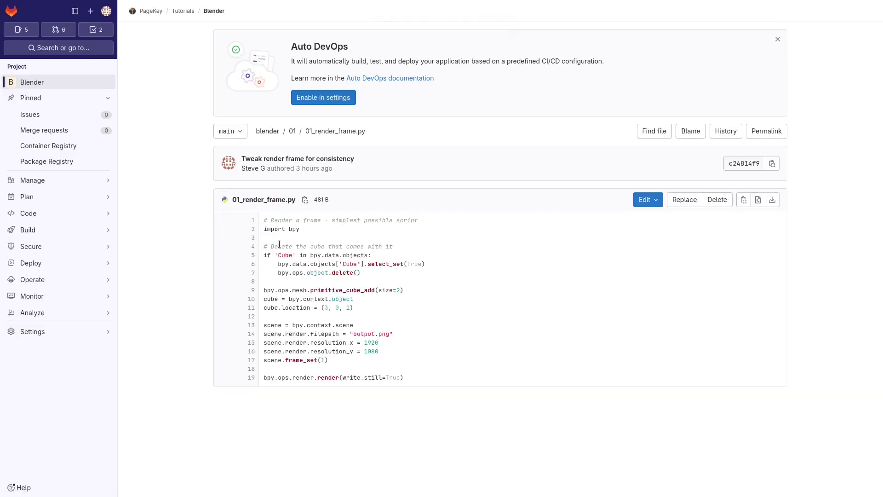
pyautogui.click(293, 132)
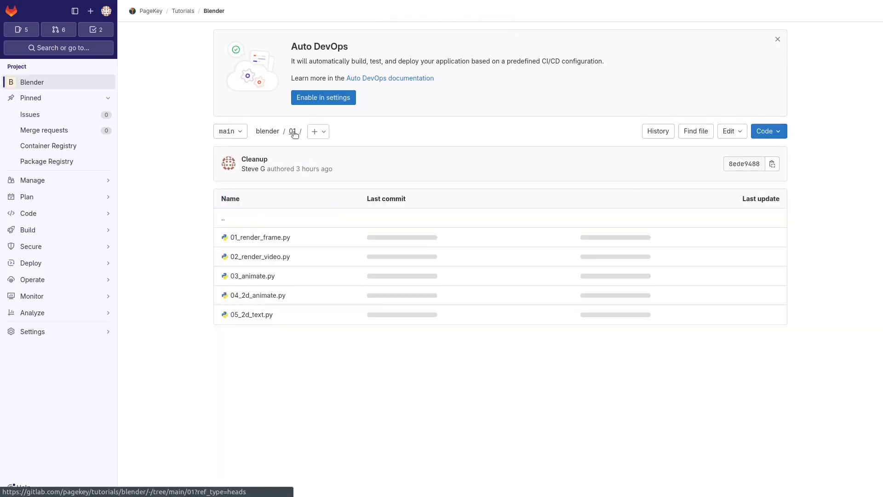
# - Open 01_render_frame.py and move the terminal into the 01 folder, listing its scripts
pyautogui.click(258, 277)
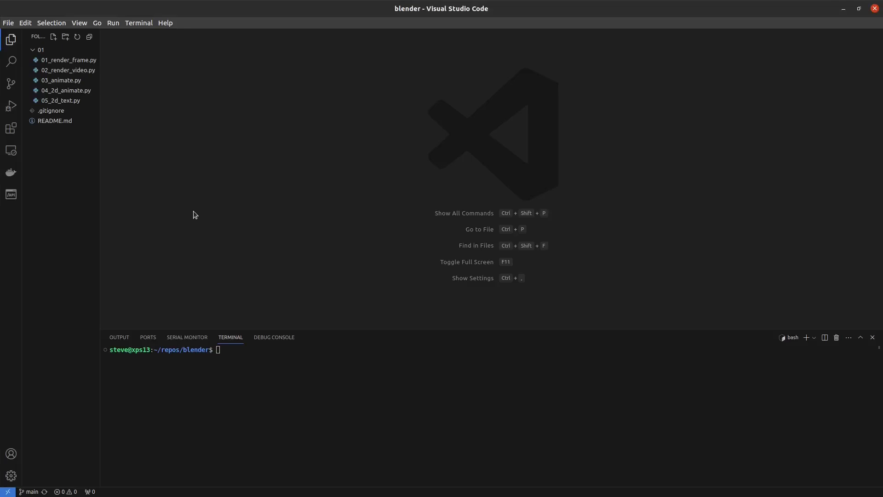
pyautogui.click(79, 63)
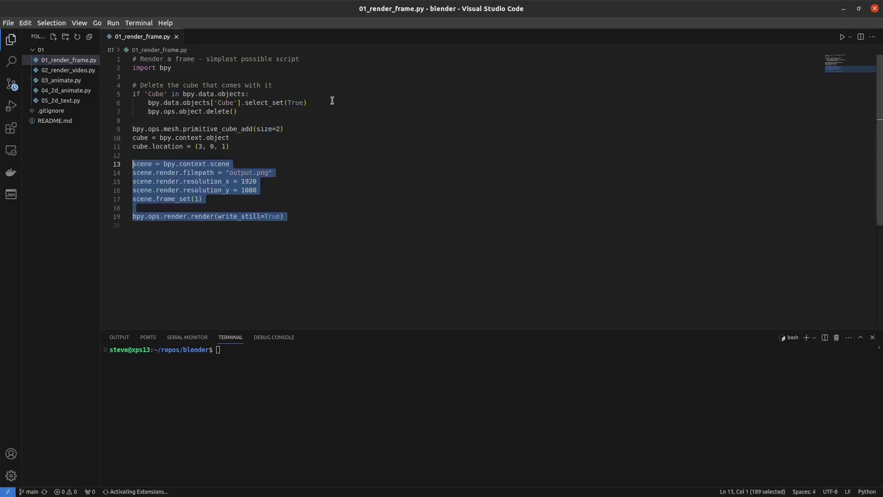
pyautogui.click(308, 357)
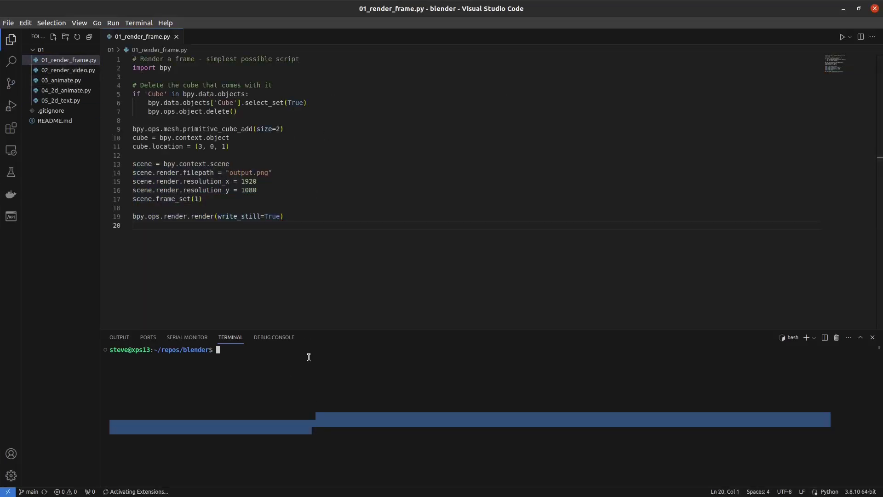
pyautogui.write('blender -b -P 01')
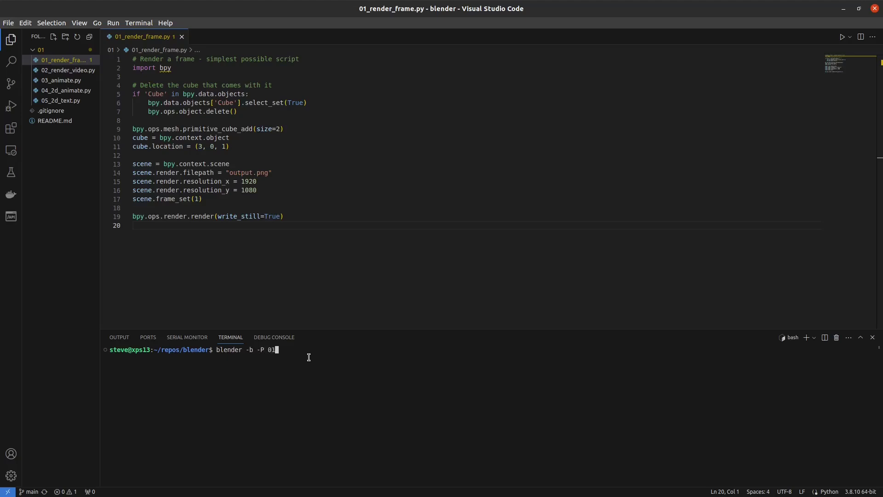
pyautogui.hotkey('ctrl', 'c')
pyautogui.write('cd')
pyautogui.press('Return')
pyautogui.write('ls')
pyautogui.press('Return')
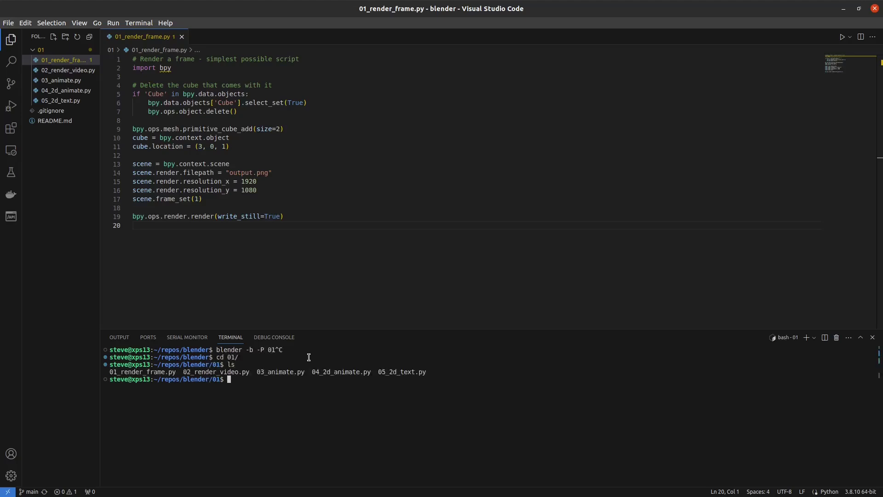
pyautogui.write('r')
pyautogui.press('Return')
# - Run blender -b -P 01_render_frame.py in the terminal to render output.png
pyautogui.click(297, 258)
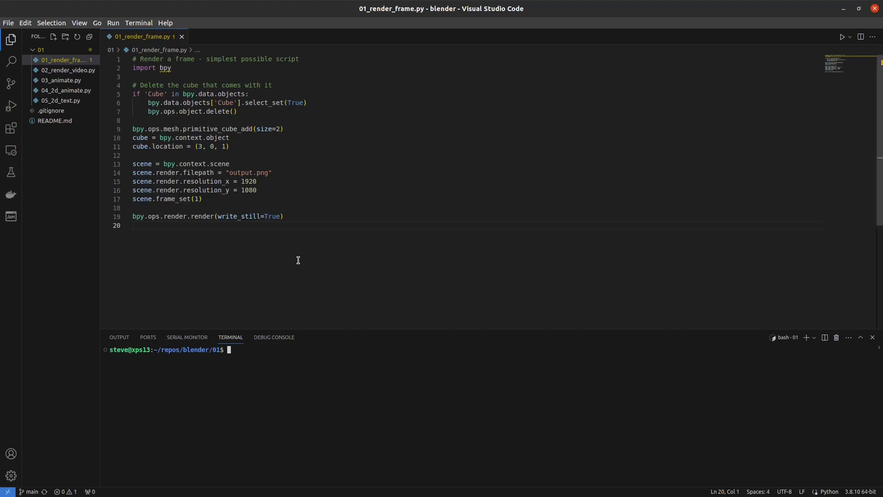
pyautogui.hotkey('ctrl', 'a')
pyautogui.hotkey('ctrl', 'c')
pyautogui.click(290, 375)
pyautogui.hotkey('ctrl', 'shift', 'v')
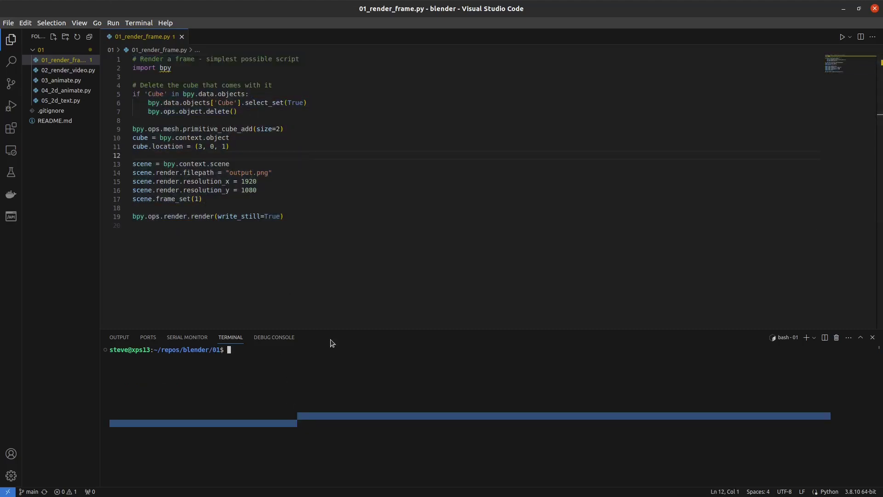
pyautogui.write('blender -b -P 01_render_frame.py')
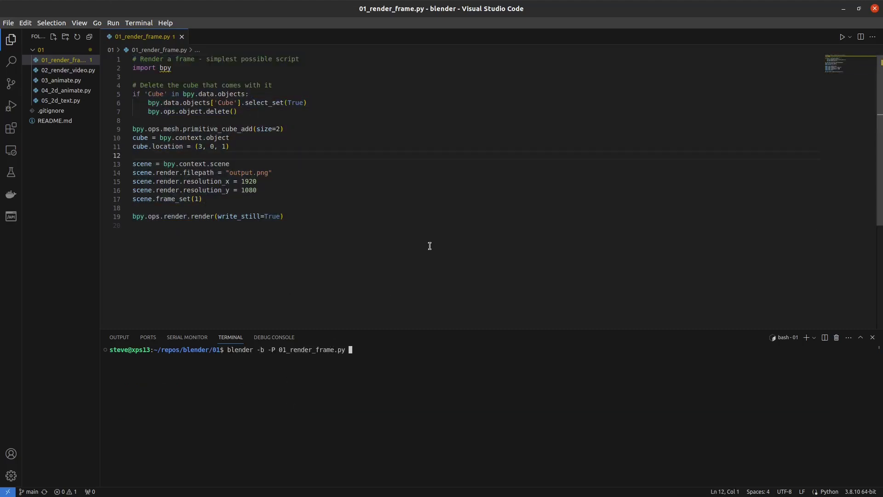
pyautogui.press('Return')
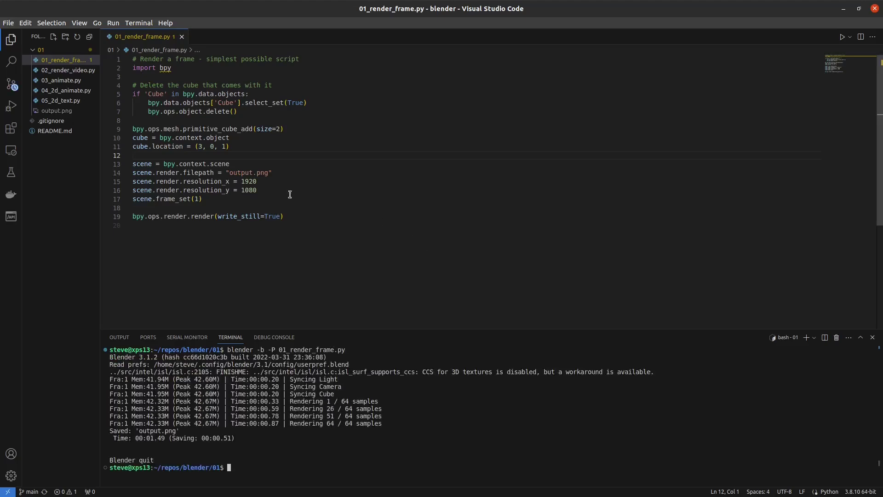
pyautogui.click(57, 110)
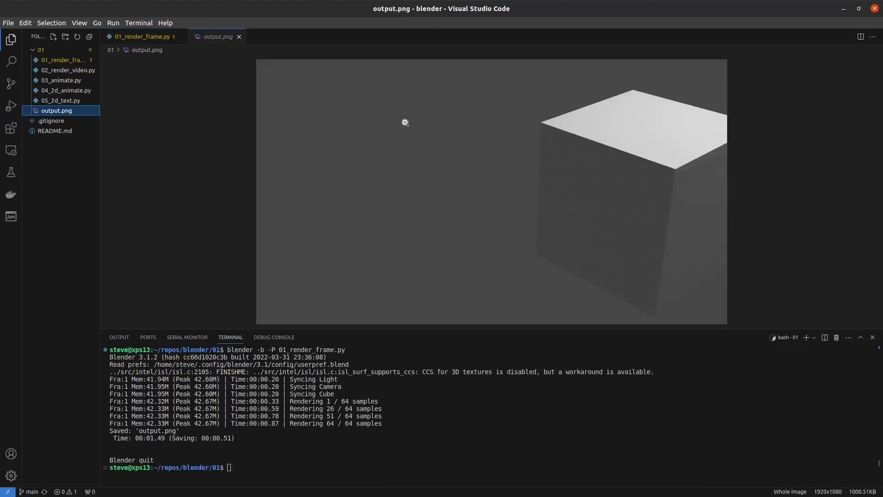
pyautogui.click(238, 37)
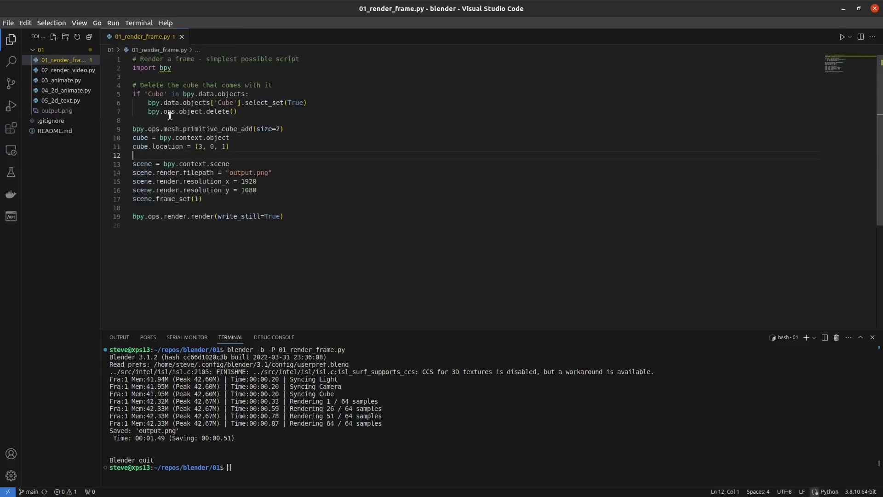
pyautogui.moveTo(235, 112); pyautogui.dragTo(120, 86)
pyautogui.click(191, 102)
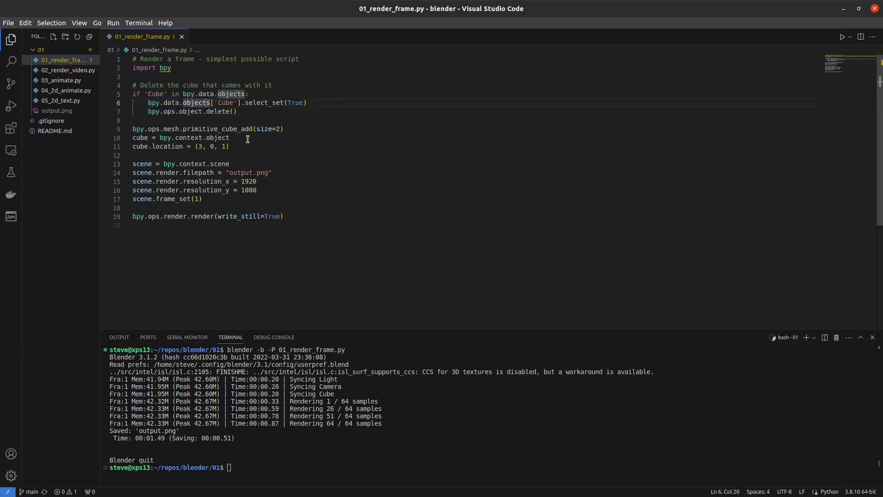
pyautogui.moveTo(291, 129); pyautogui.dragTo(129, 129)
pyautogui.click(186, 137)
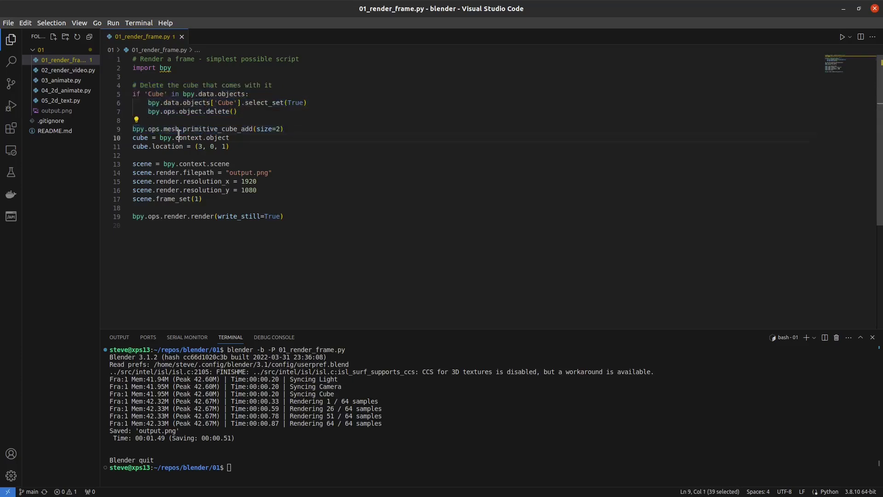
pyautogui.doubleClick(245, 128)
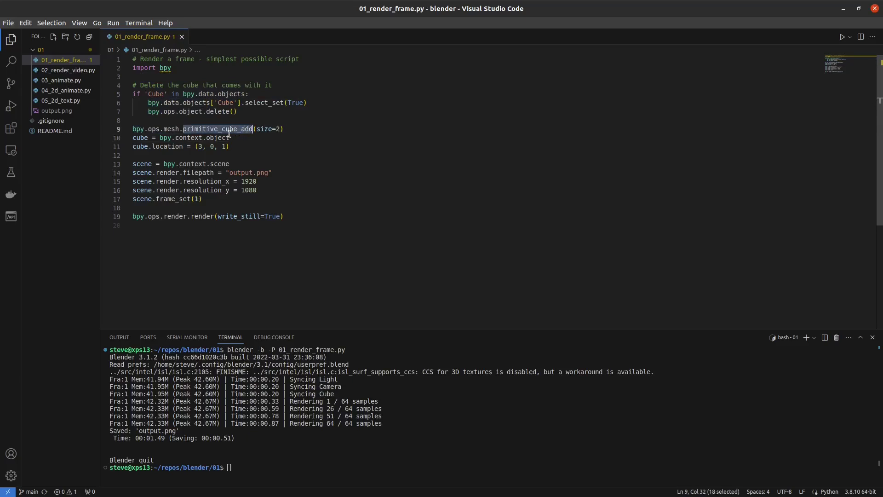
pyautogui.click(242, 136)
pyautogui.moveTo(242, 137); pyautogui.dragTo(131, 140)
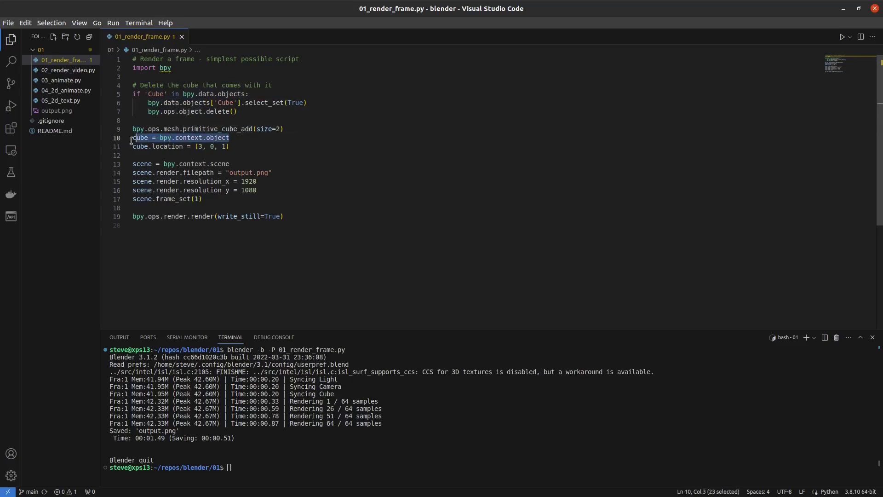
pyautogui.click(231, 137)
pyautogui.doubleClick(216, 138)
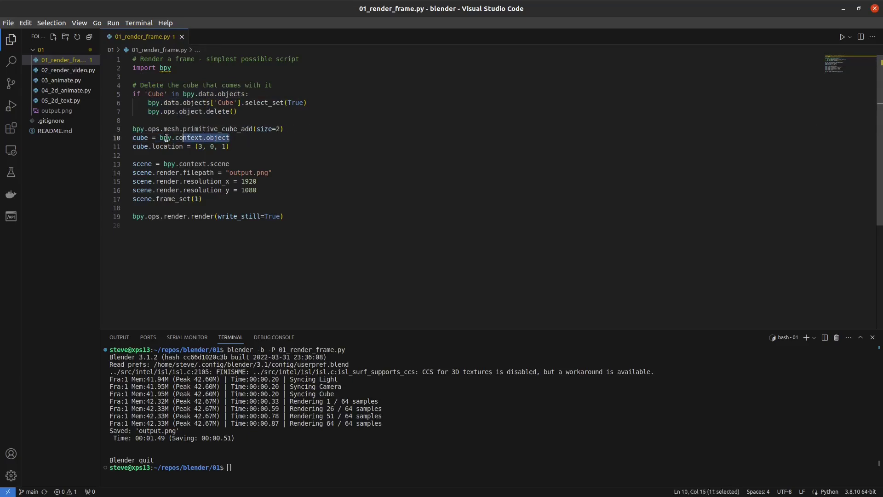
pyautogui.moveTo(230, 138); pyautogui.dragTo(125, 136)
pyautogui.click(240, 138)
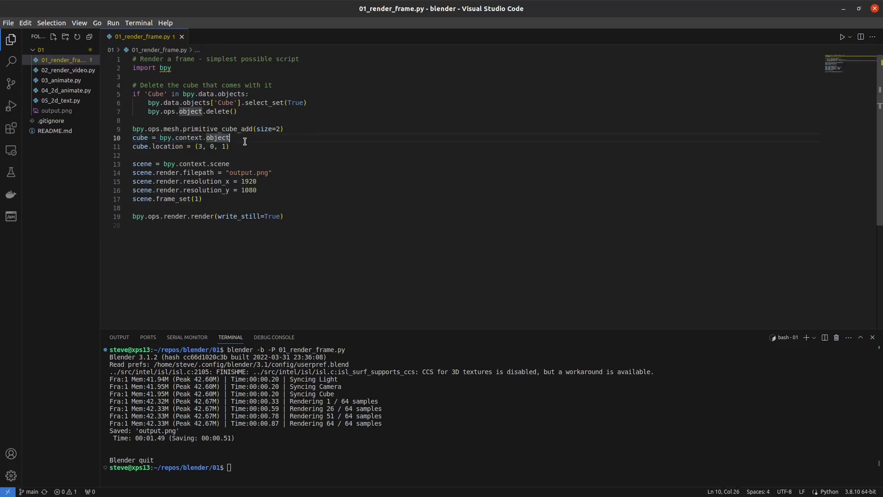
pyautogui.moveTo(230, 146); pyautogui.dragTo(115, 146)
pyautogui.click(239, 163)
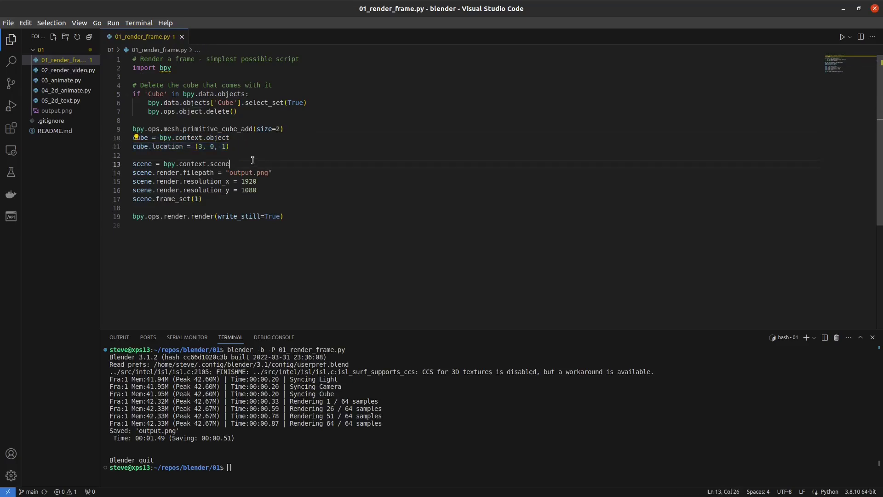
pyautogui.moveTo(215, 200); pyautogui.dragTo(100, 161)
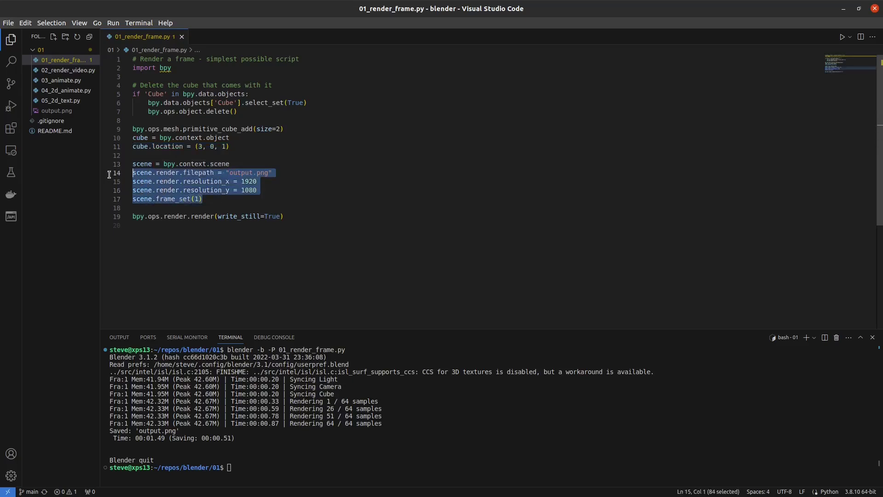
pyautogui.moveTo(276, 173)
pyautogui.mouseDown()
pyautogui.moveTo(210, 173)
pyautogui.moveTo(245, 182)
pyautogui.mouseUp()
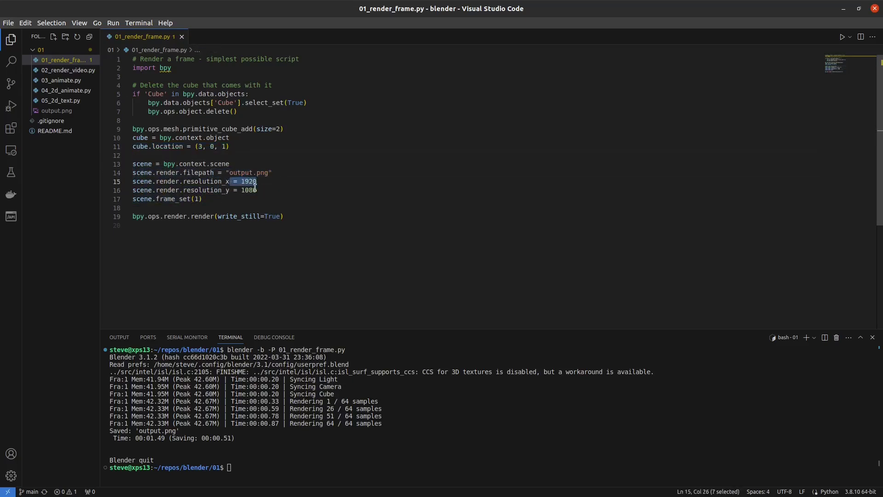
pyautogui.click(256, 190)
pyautogui.moveTo(202, 199); pyautogui.dragTo(119, 200)
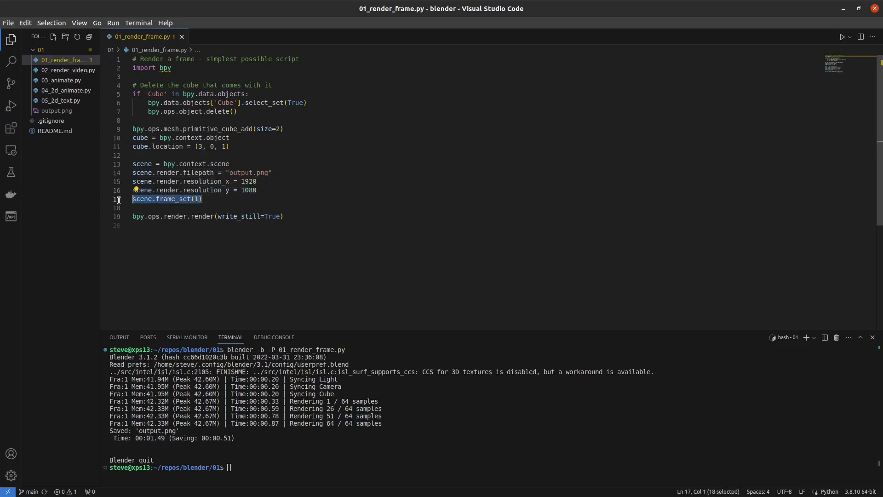
pyautogui.click(209, 200)
pyautogui.tripleClick(216, 218)
pyautogui.click(220, 230)
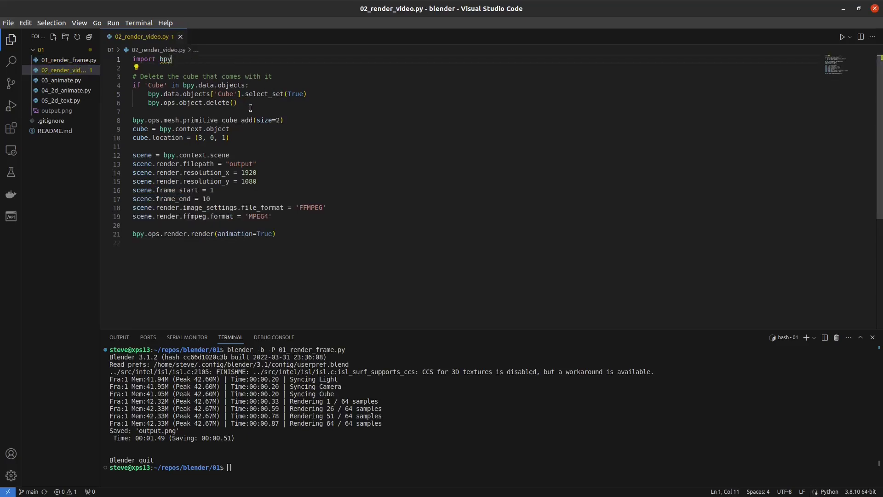
# - Recall the earlier command and run blender -b -P 02_render_video.py
pyautogui.click(287, 388)
pyautogui.press('Up')
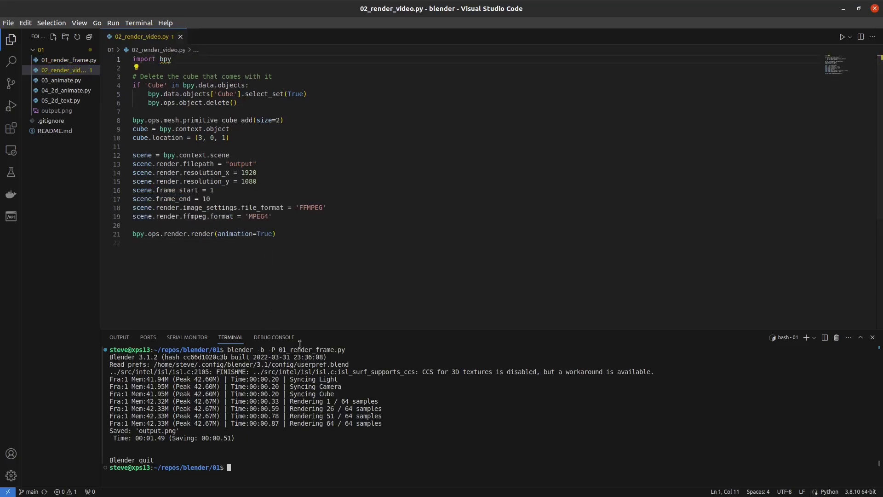
pyautogui.press('Up')
pyautogui.press('Return')
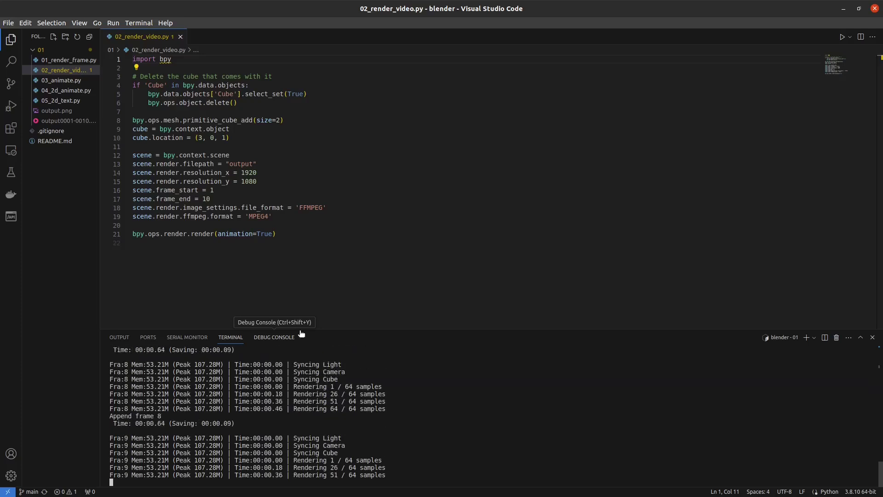
# - Review the output path, resolution, frame range, video format and animation render lines
pyautogui.moveTo(257, 181); pyautogui.dragTo(120, 166)
pyautogui.moveTo(211, 198); pyautogui.dragTo(108, 189)
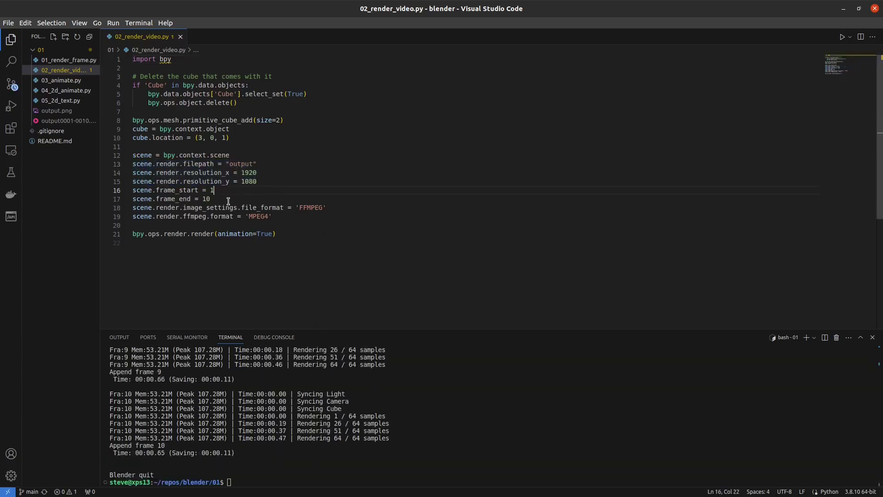
pyautogui.moveTo(331, 208); pyautogui.dragTo(135, 207)
pyautogui.click(223, 207)
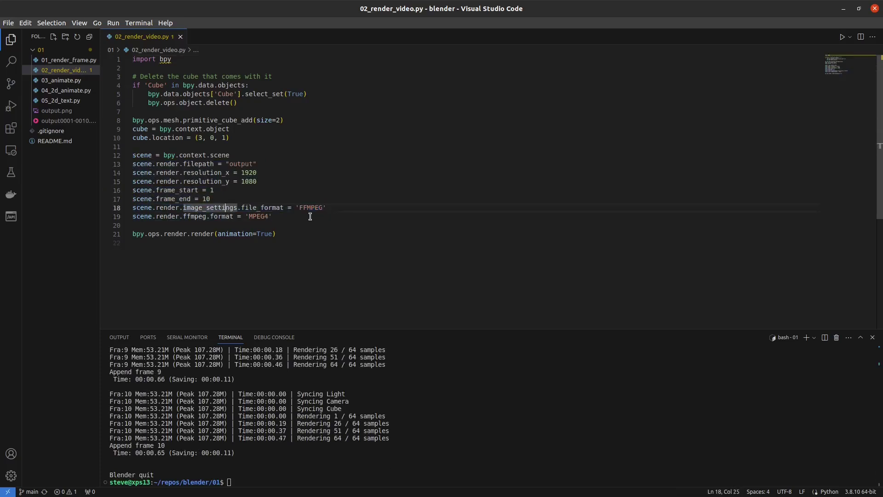
pyautogui.moveTo(273, 216); pyautogui.dragTo(131, 217)
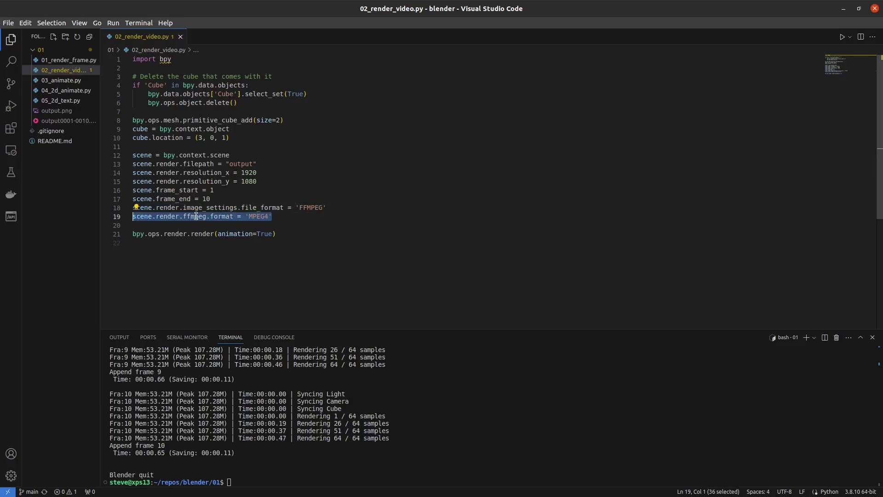
pyautogui.click(249, 218)
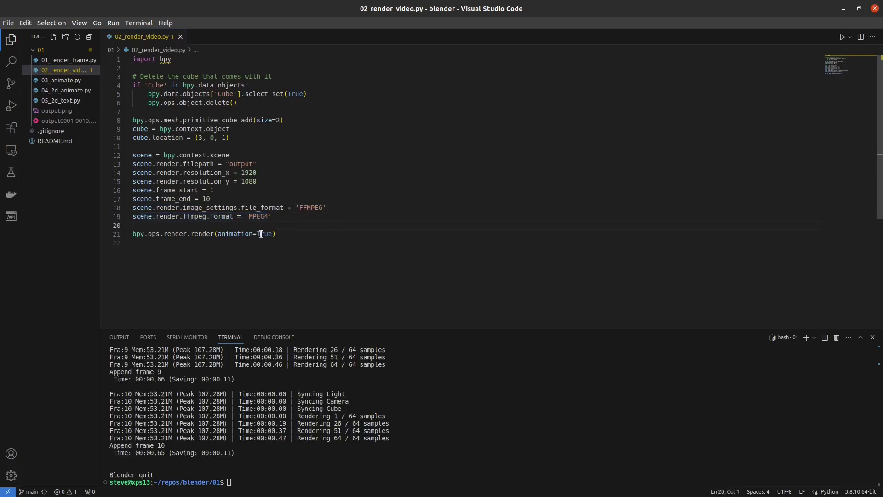
pyautogui.moveTo(216, 234); pyautogui.dragTo(276, 234)
pyautogui.click(276, 243)
# - Play output0001-0010.mp4, then prepare blender -b -P 03_animate.py in the terminal
pyautogui.click(63, 124)
pyautogui.click(265, 306)
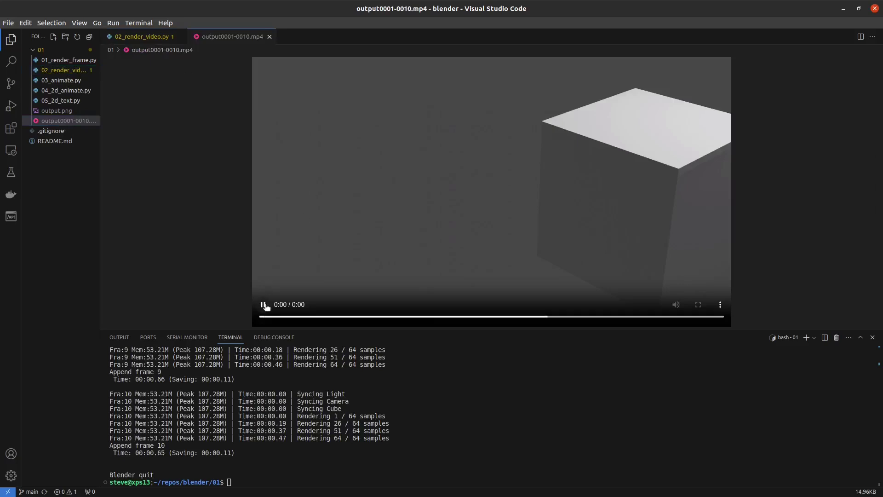
pyautogui.hotkey('ctrl', 'w')
pyautogui.click(349, 412)
pyautogui.write('blender -b -P 03')
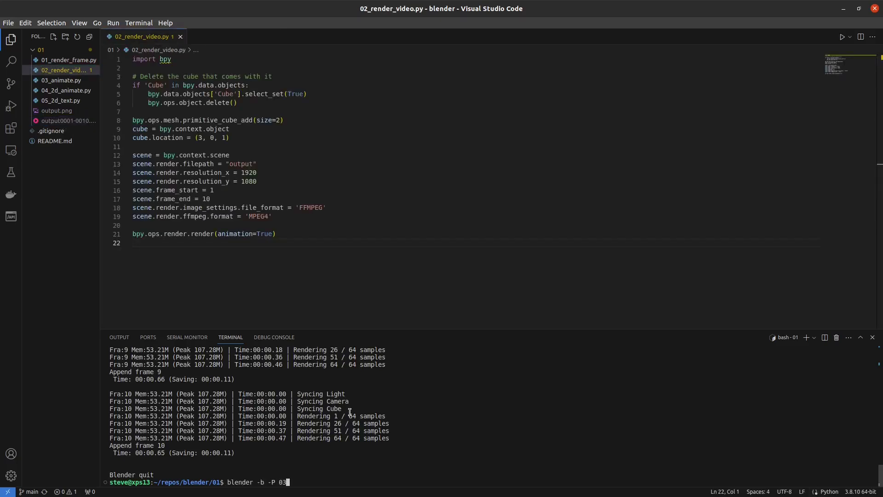
pyautogui.press('Tab')
# - Open 03_animate.py, close 02_render_video.py, and review the shared setup lines
pyautogui.click(61, 80)
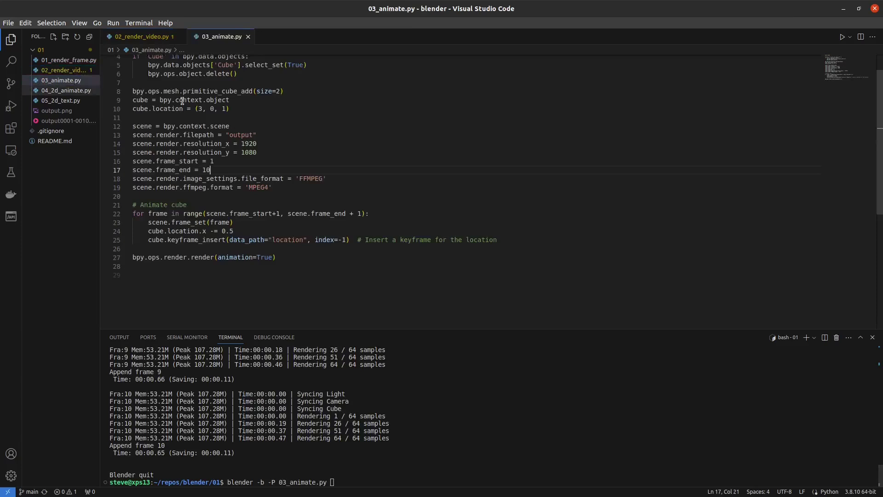
pyautogui.click(179, 36)
pyautogui.click(202, 196)
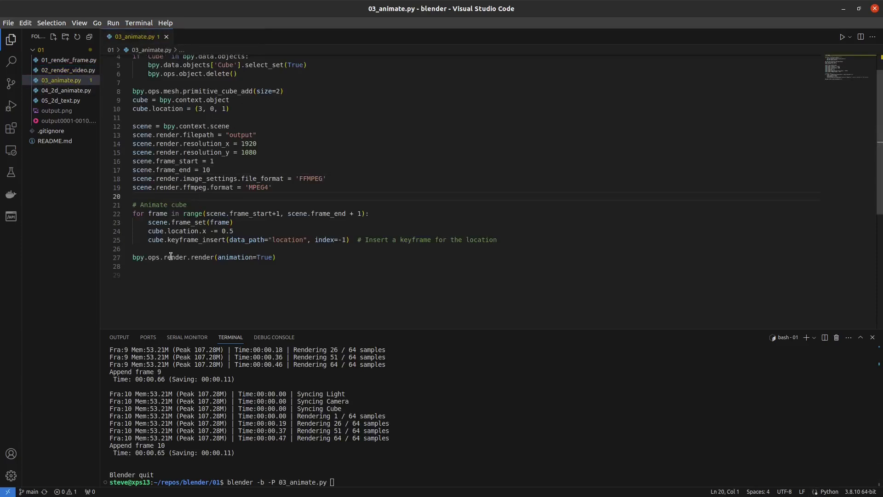
pyautogui.scroll(1, 178, 208)
pyautogui.moveTo(172, 76); pyautogui.dragTo(207, 224)
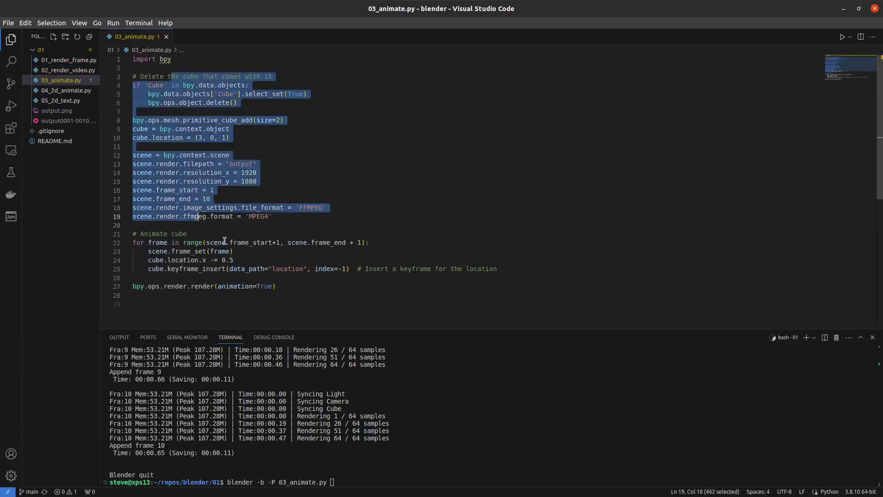
pyautogui.click(224, 242)
pyautogui.click(228, 296)
pyautogui.press('Return')
# - Go over the loop's frame-set, x-location decrement and keyframe insert lines
pyautogui.moveTo(500, 268); pyautogui.dragTo(107, 226)
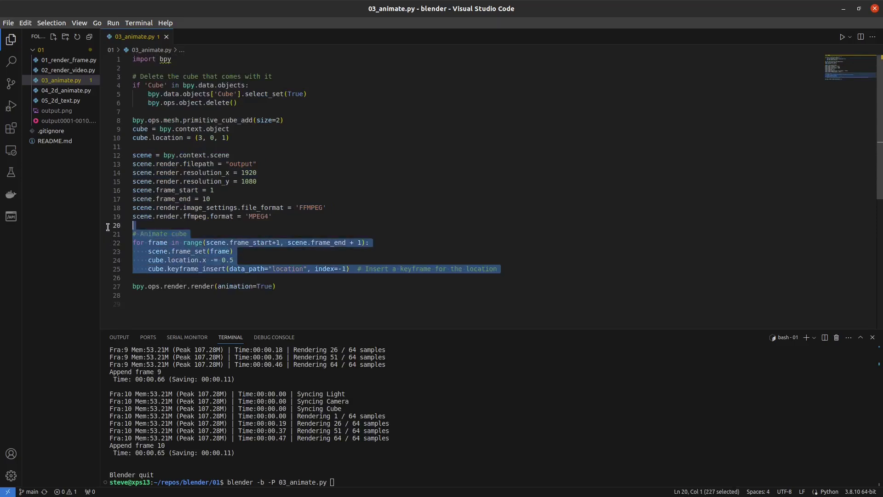
pyautogui.click(233, 259)
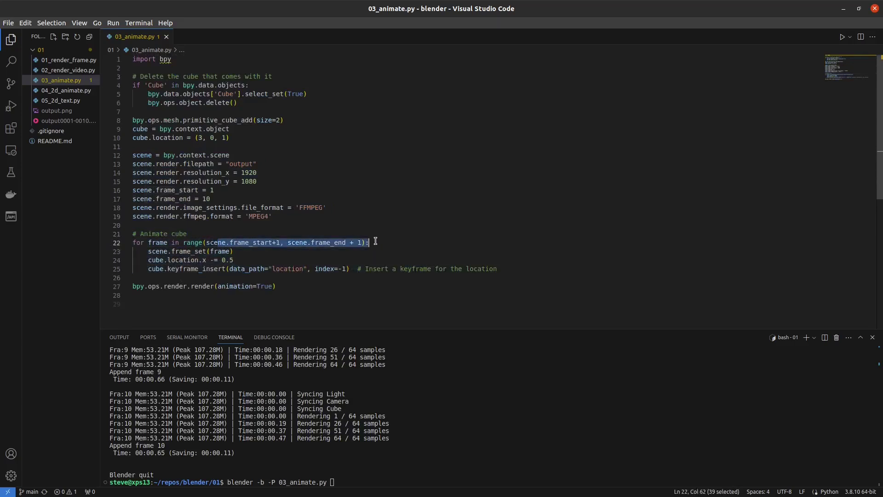
pyautogui.moveTo(190, 253); pyautogui.dragTo(193, 260)
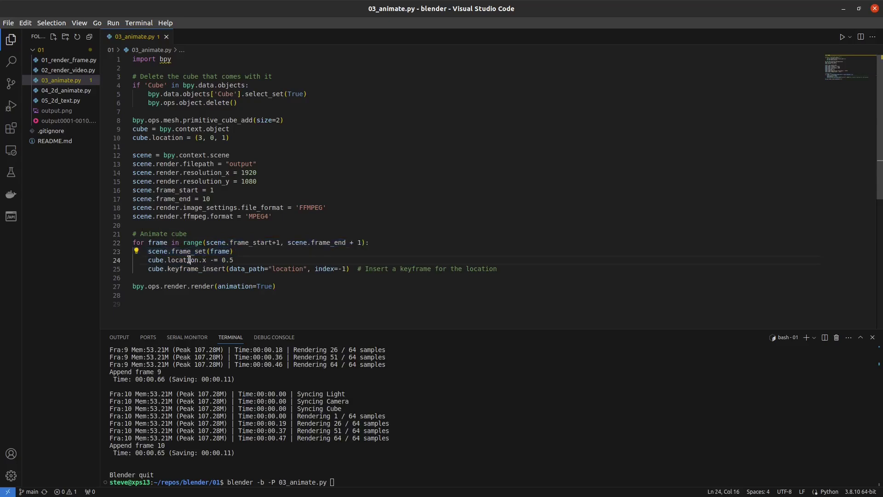
pyautogui.tripleClick(197, 259)
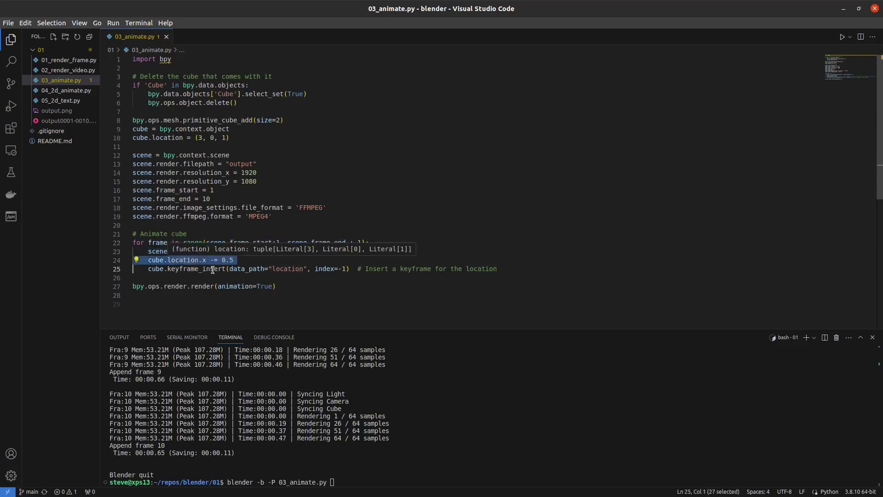
pyautogui.hotkey('shift', 'Down')
pyautogui.moveTo(184, 269)
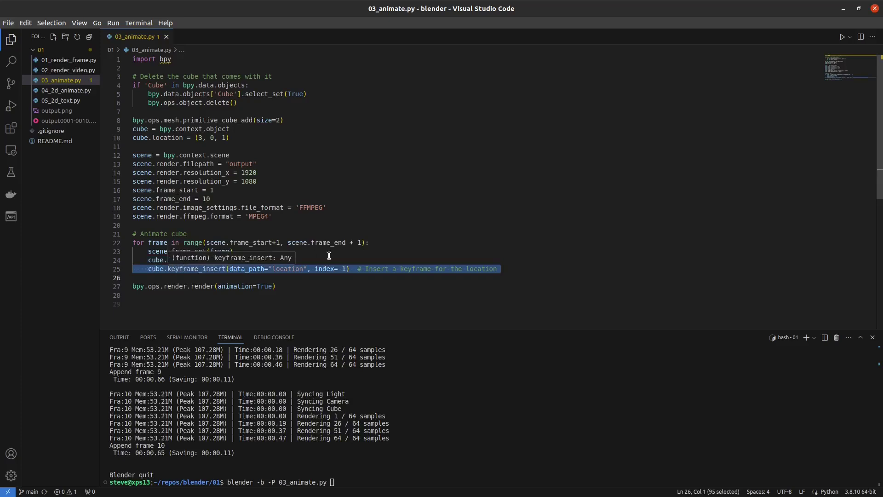
pyautogui.click(314, 270)
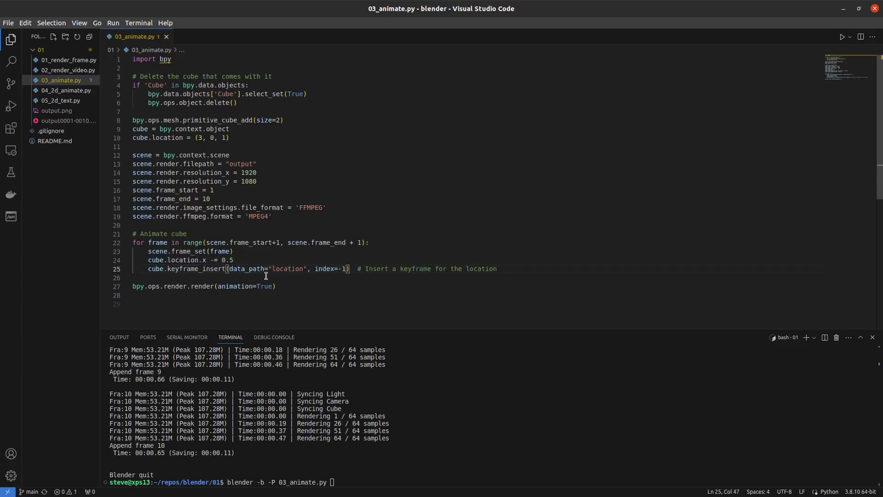
pyautogui.tripleClick(195, 269)
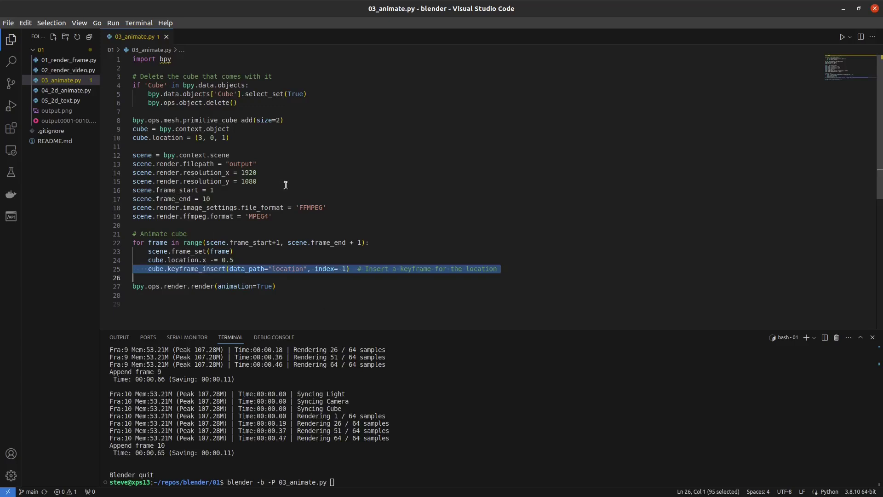
pyautogui.tripleClick(178, 251)
pyautogui.tripleClick(181, 260)
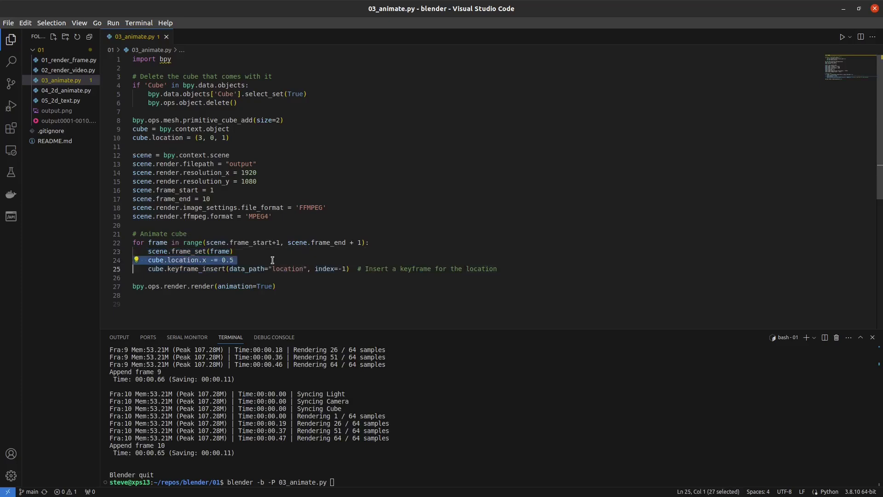
pyautogui.tripleClick(218, 268)
pyautogui.press('Escape')
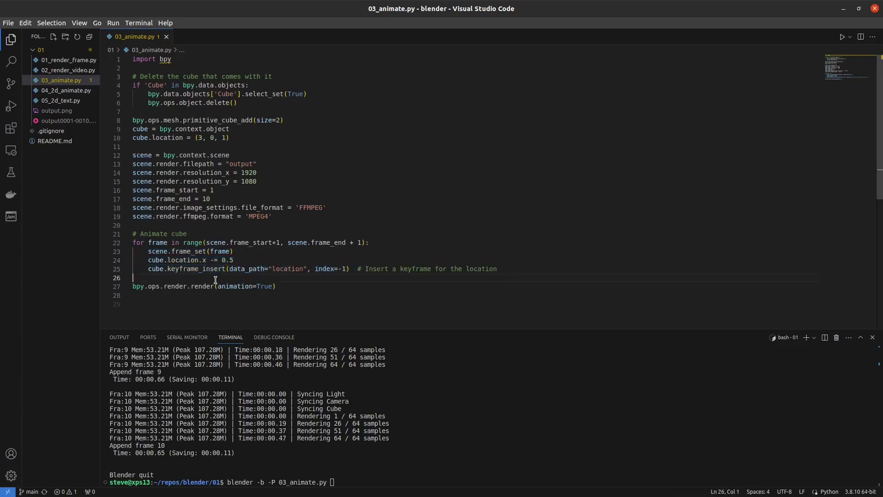
pyautogui.click(302, 422)
# - Render 03_animate.py, play the sliding-cube video three times, and close both editor tabs
pyautogui.press('Return')
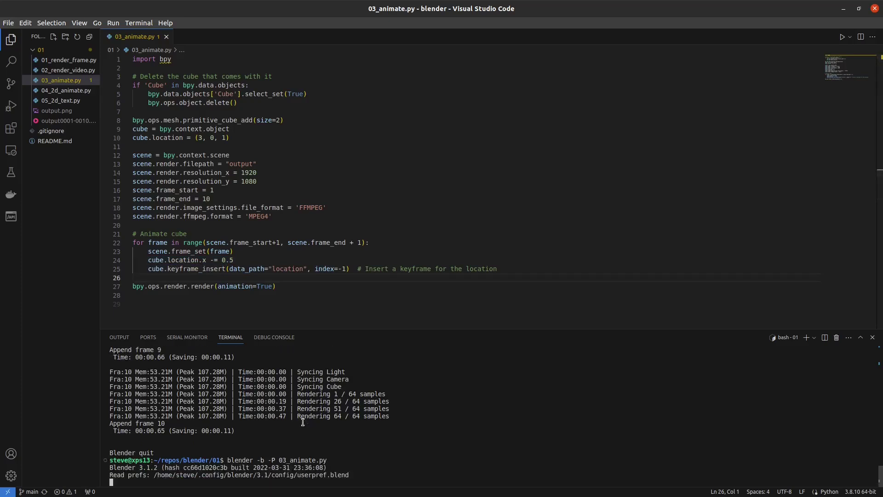
pyautogui.click(68, 121)
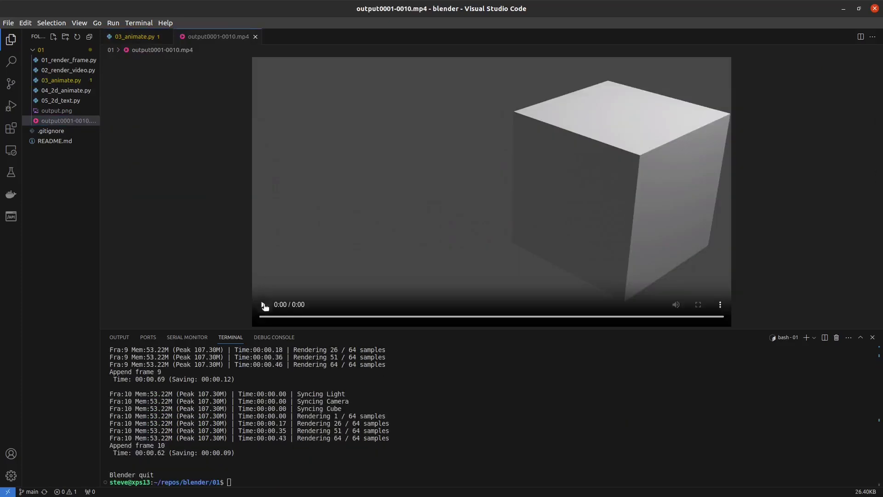
pyautogui.click(264, 304)
pyautogui.click(263, 305)
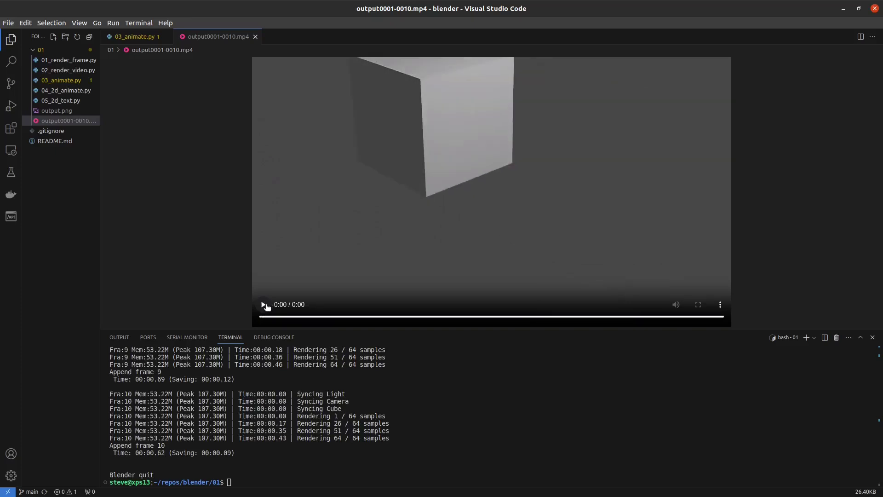
pyautogui.click(263, 305)
pyautogui.middleClick(145, 41)
pyautogui.middleClick(144, 41)
pyautogui.click(341, 408)
pyautogui.write('blender -b -P 04')
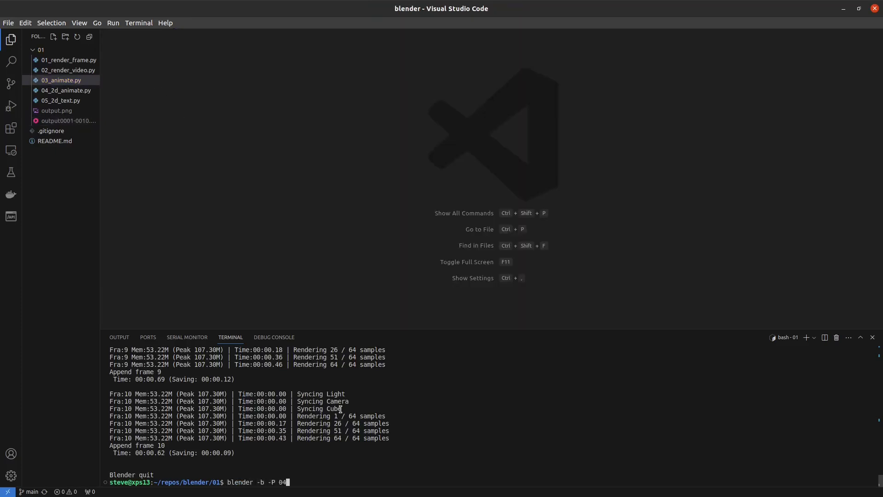
# - Complete the 04_2d_animate.py command, then review the script's 2D camera and scene setup
pyautogui.press('Tab')
pyautogui.click(64, 90)
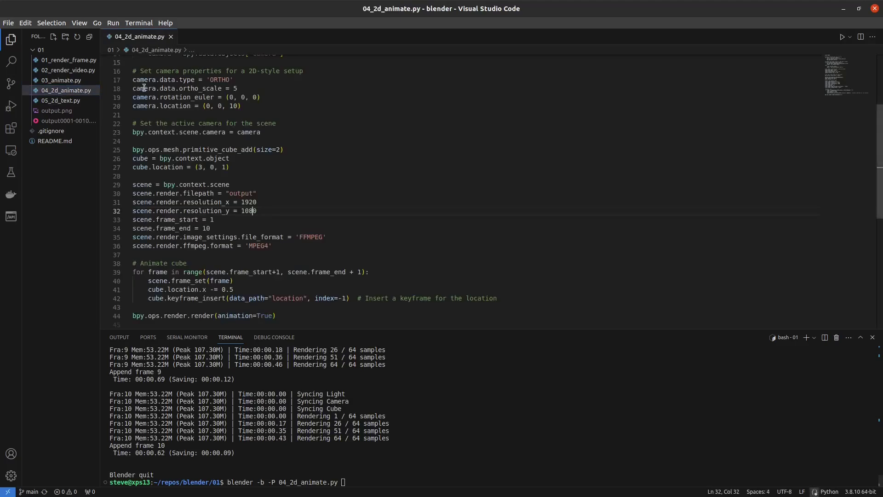
pyautogui.scroll(4, 258, 126)
pyautogui.scroll(1, 240, 122)
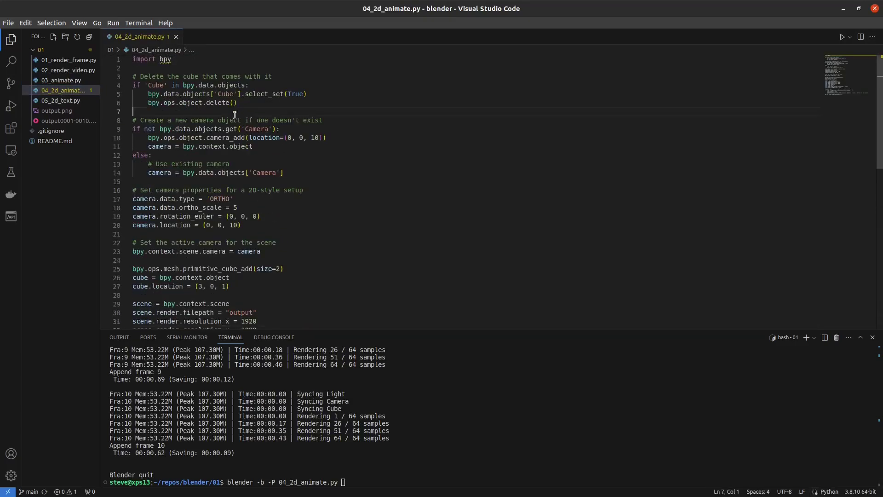
pyautogui.moveTo(218, 102)
pyautogui.click(266, 191)
pyautogui.moveTo(241, 225); pyautogui.dragTo(109, 181)
pyautogui.click(225, 217)
pyautogui.scroll(-2, 259, 215)
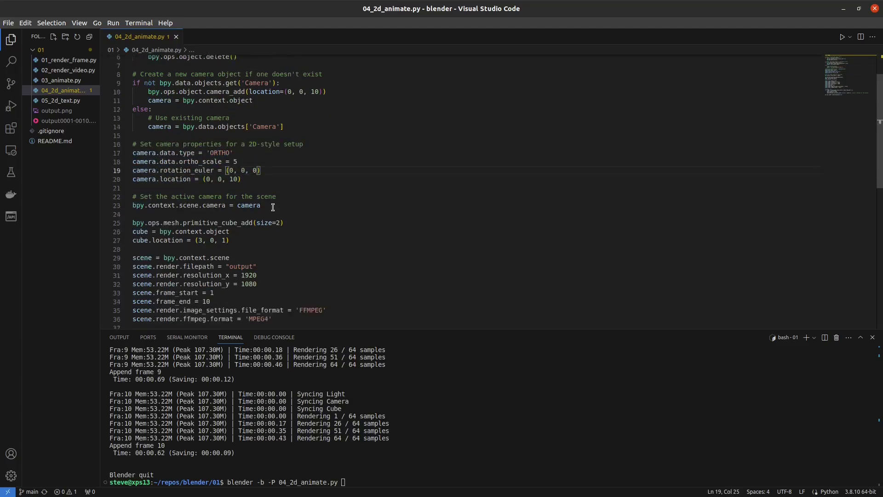
pyautogui.scroll(-1, 271, 205)
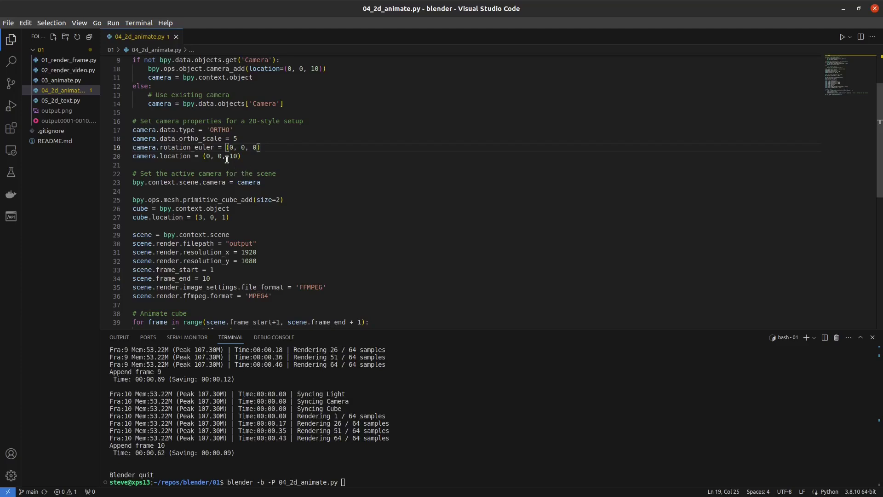
pyautogui.moveTo(248, 158); pyautogui.dragTo(132, 148)
pyautogui.moveTo(158, 119); pyautogui.dragTo(258, 243)
pyautogui.click(256, 243)
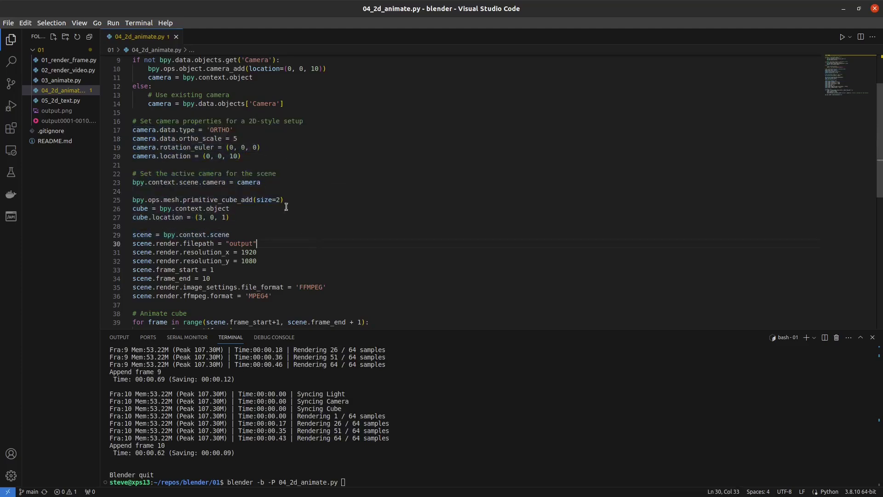
pyautogui.click(242, 155)
pyautogui.moveTo(247, 161); pyautogui.dragTo(132, 121)
pyautogui.click(279, 161)
pyautogui.scroll(-1, 262, 229)
pyautogui.scroll(-1, 254, 211)
pyautogui.scroll(2, 246, 144)
pyautogui.moveTo(247, 157)
pyautogui.mouseDown()
pyautogui.moveTo(138, 122)
pyautogui.moveTo(132, 113)
pyautogui.mouseUp()
# - Go over the camera rotation and location settings line by line
pyautogui.click(247, 133)
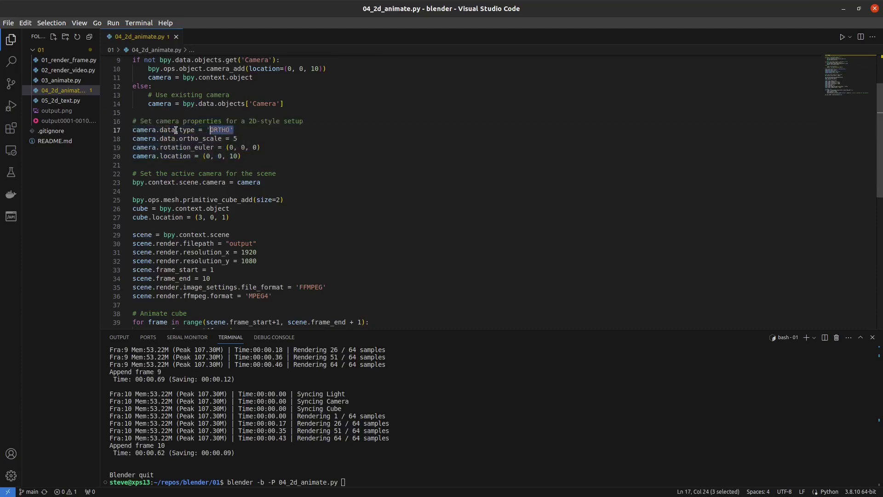
pyautogui.moveTo(239, 139)
pyautogui.mouseDown()
pyautogui.moveTo(121, 143)
pyautogui.moveTo(232, 151)
pyautogui.mouseUp()
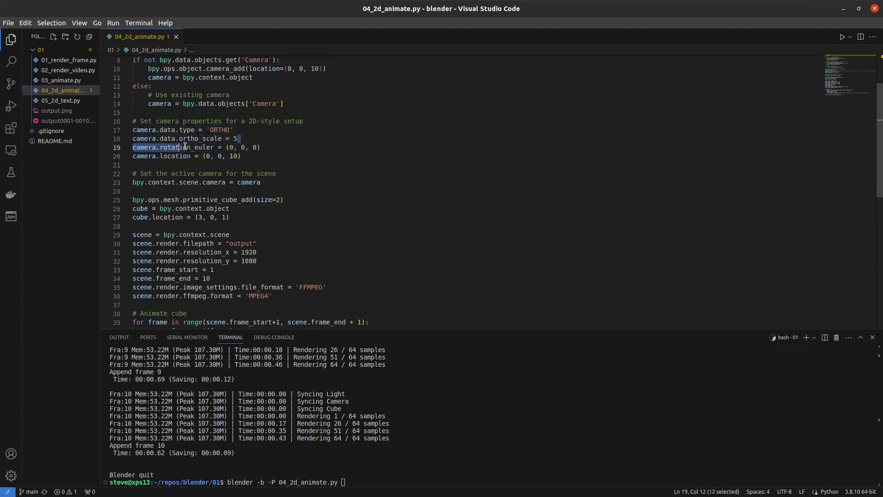
pyautogui.press('Up')
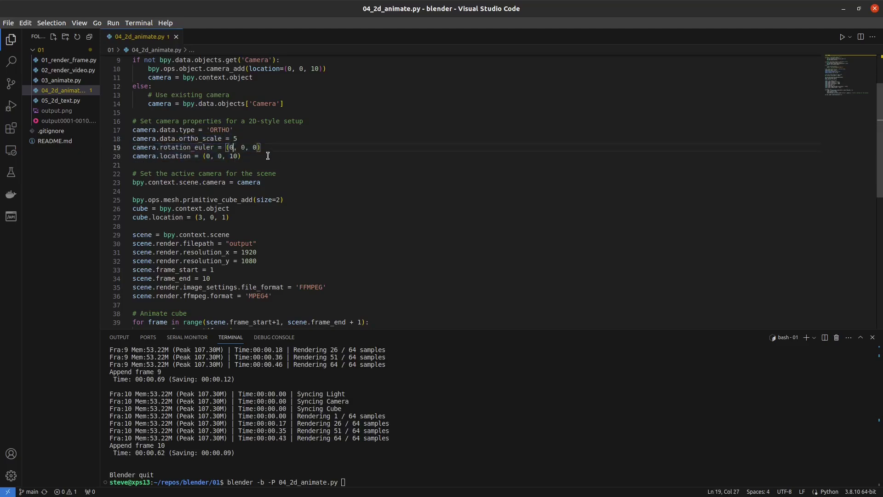
pyautogui.moveTo(257, 158); pyautogui.dragTo(127, 155)
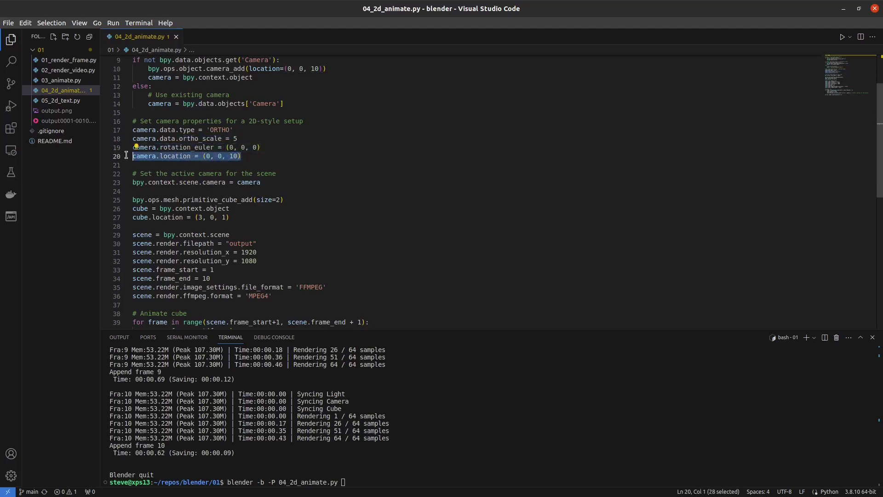
pyautogui.click(253, 156)
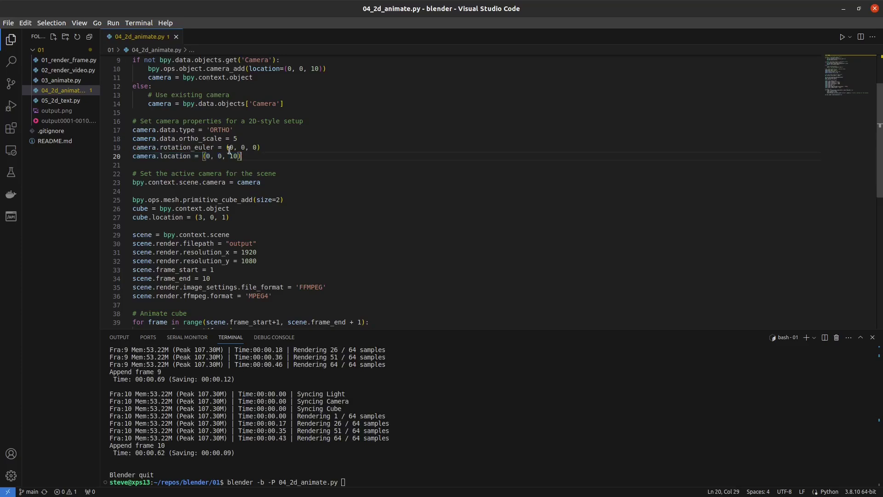
pyautogui.moveTo(132, 147); pyautogui.dragTo(261, 156)
pyautogui.click(200, 173)
pyautogui.scroll(-3, 254, 170)
pyautogui.moveTo(276, 227); pyautogui.dragTo(153, 182)
pyautogui.click(153, 183)
pyautogui.moveTo(497, 279); pyautogui.dragTo(152, 183)
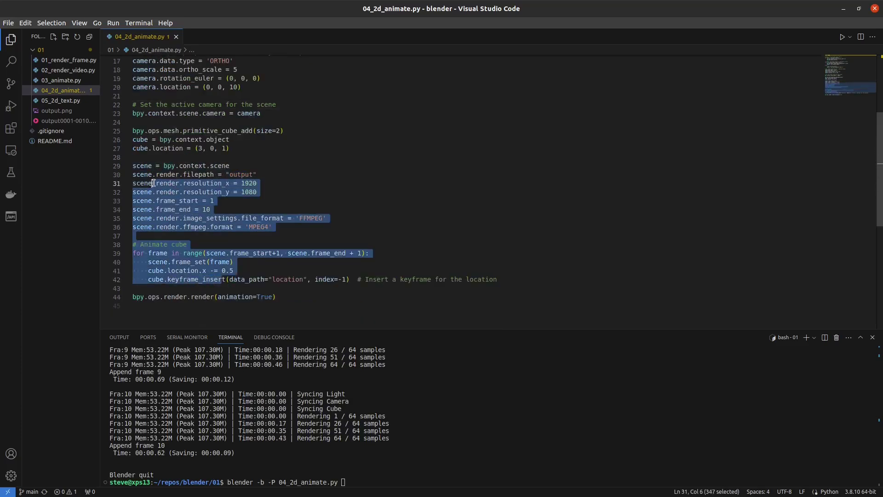
# - Render 04_2d_animate.py and play the resulting output0001-0010.mp4
pyautogui.click(372, 373)
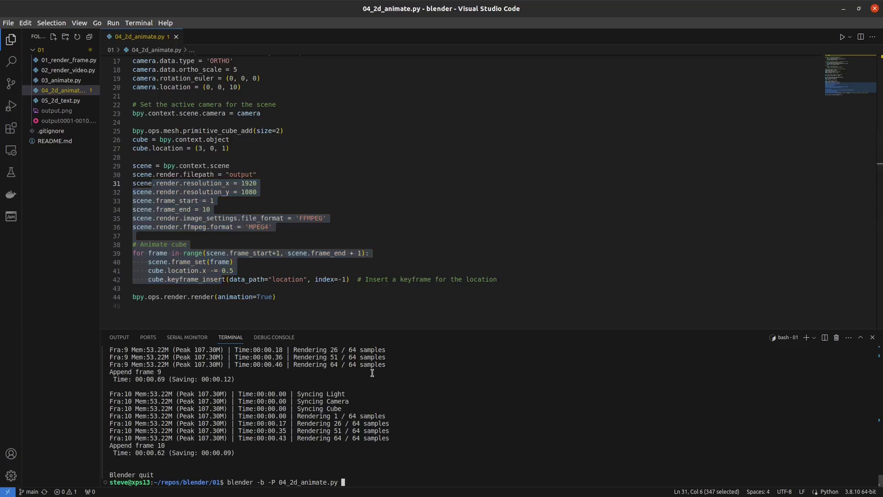
pyautogui.press('Return')
pyautogui.click(68, 120)
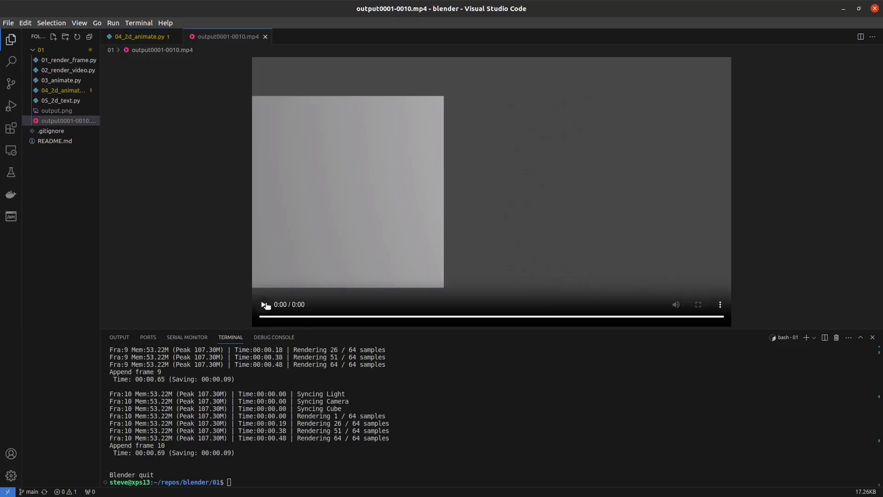
pyautogui.click(266, 306)
pyautogui.click(138, 36)
pyautogui.click(318, 441)
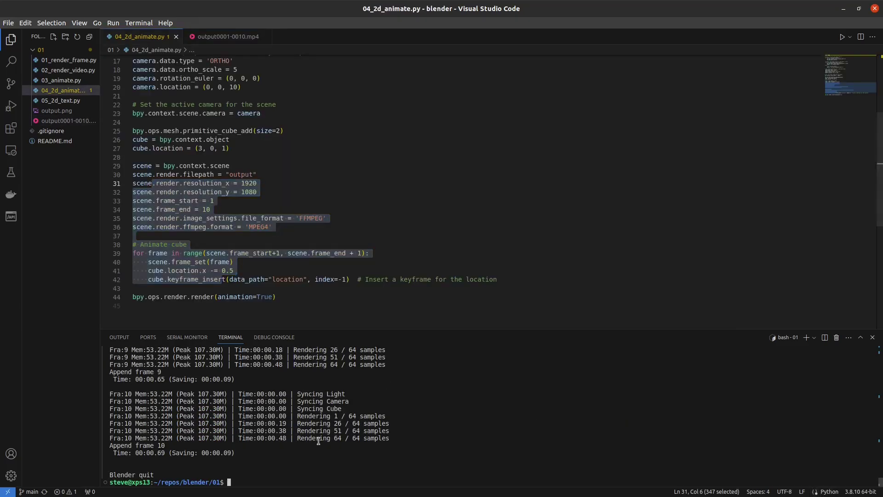
# - Open 05_2d_text.py and review the text_add line and the 'PageKey' body setting
pyautogui.click(61, 100)
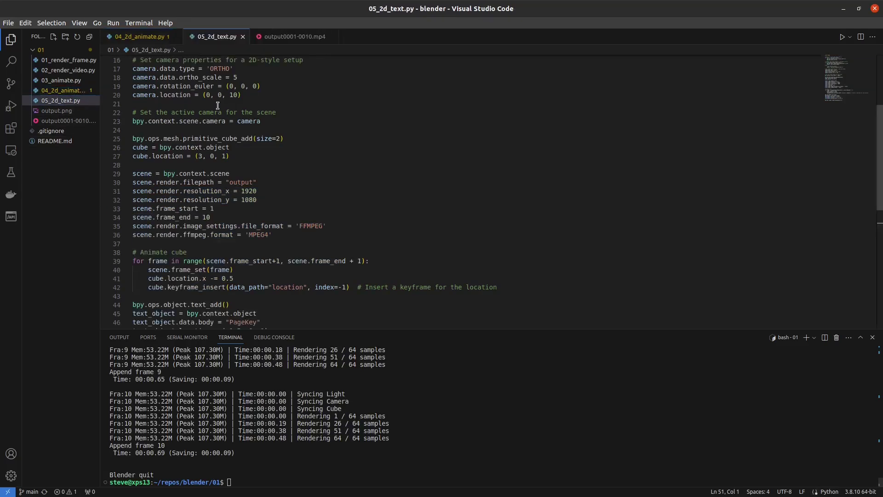
pyautogui.click(281, 104)
pyautogui.scroll(5, 279, 102)
pyautogui.scroll(1, 270, 99)
pyautogui.scroll(-1, 263, 214)
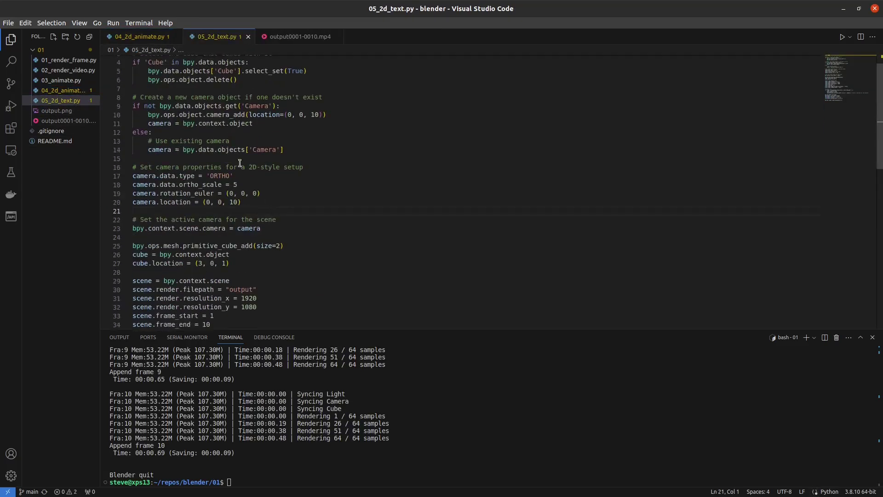
pyautogui.scroll(-5, 229, 152)
pyautogui.scroll(-3, 219, 135)
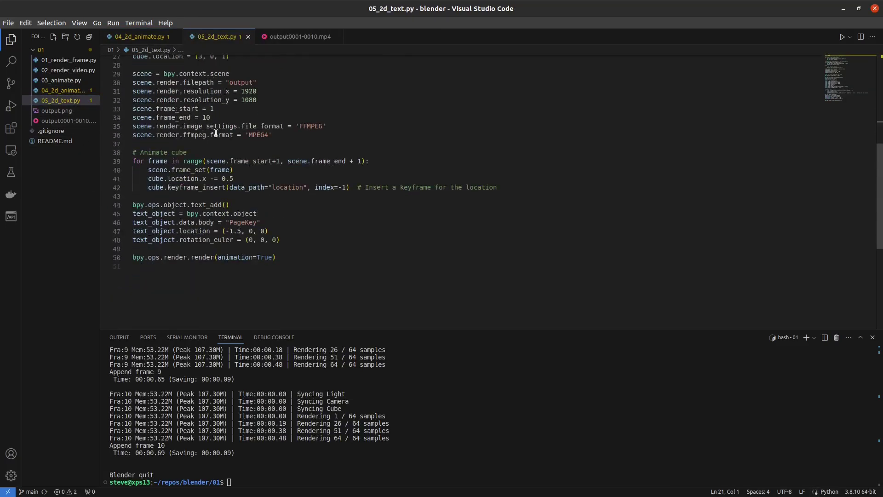
pyautogui.tripleClick(170, 205)
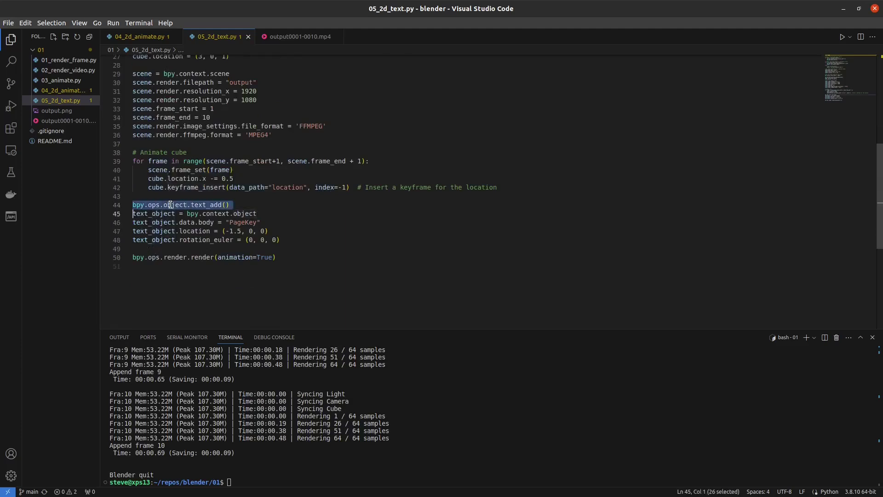
pyautogui.click(204, 214)
pyautogui.moveTo(257, 213); pyautogui.dragTo(128, 211)
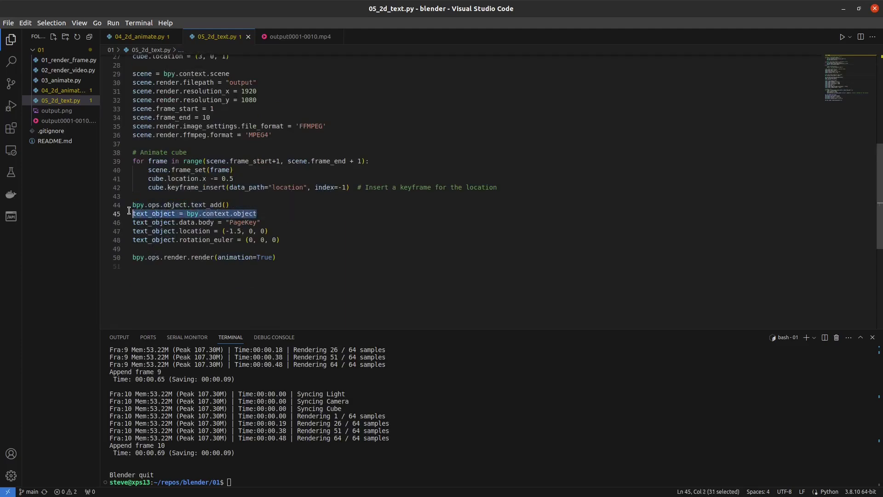
pyautogui.moveTo(261, 223); pyautogui.dragTo(119, 223)
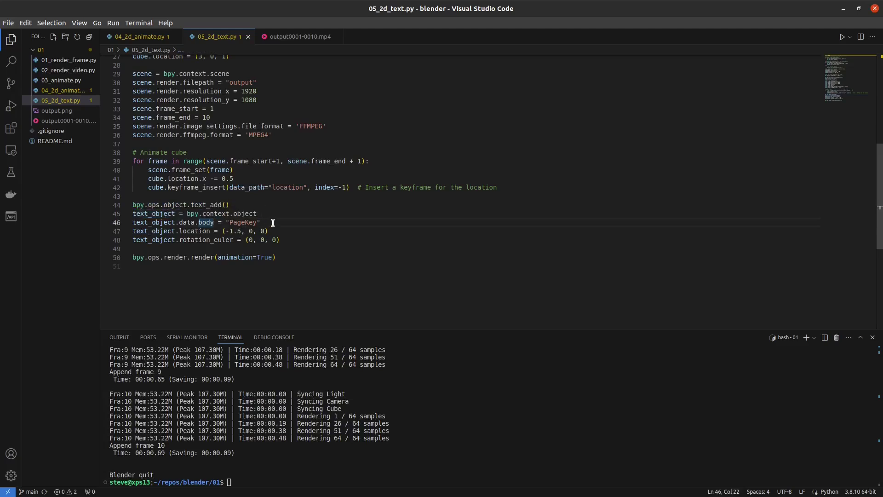
pyautogui.click(196, 223)
pyautogui.doubleClick(241, 223)
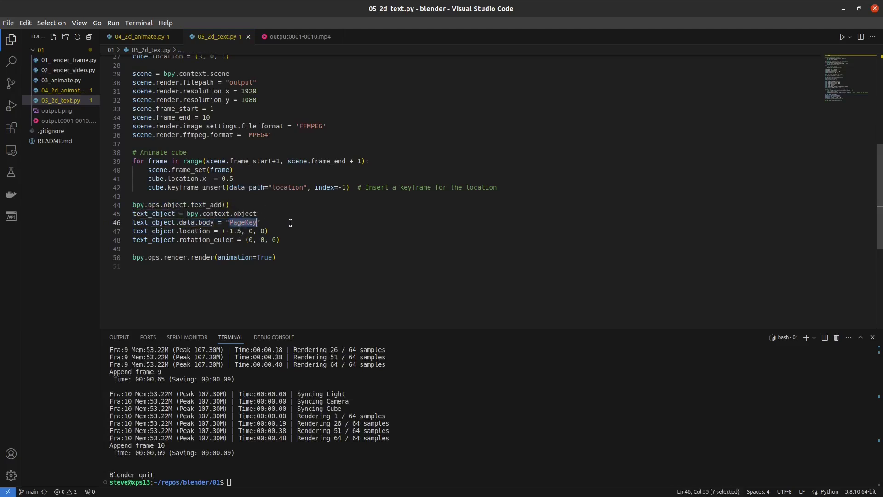
pyautogui.click(292, 223)
# - Review the text object's location and rotation lines
pyautogui.moveTo(145, 231); pyautogui.dragTo(269, 231)
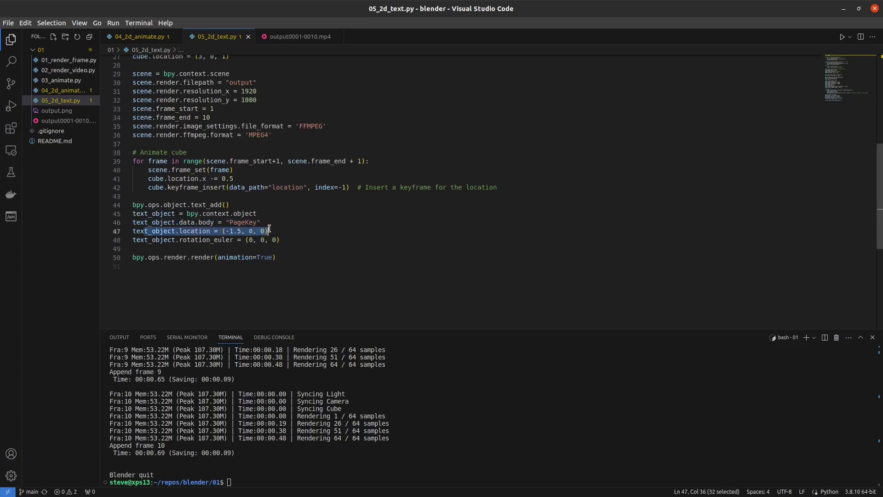
pyautogui.click(207, 240)
pyautogui.click(166, 240)
pyautogui.click(225, 239)
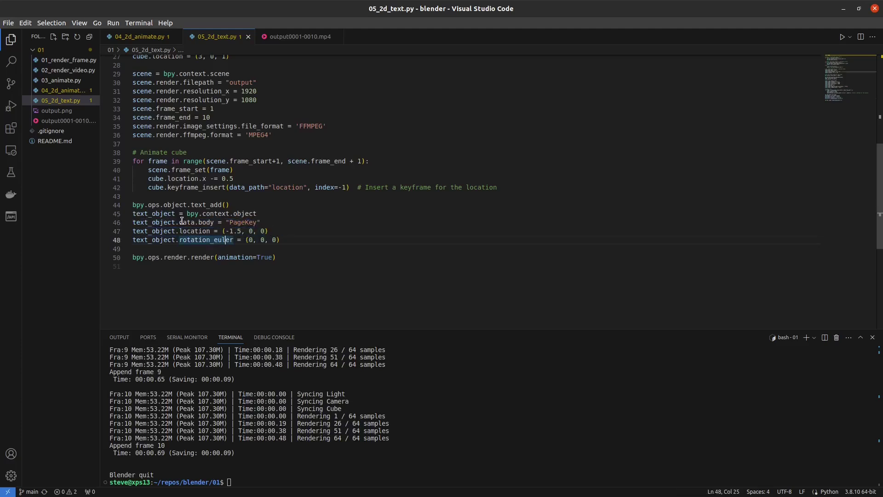
# - Render 05_2d_text.py and play the resulting PageKey text video
pyautogui.click(277, 434)
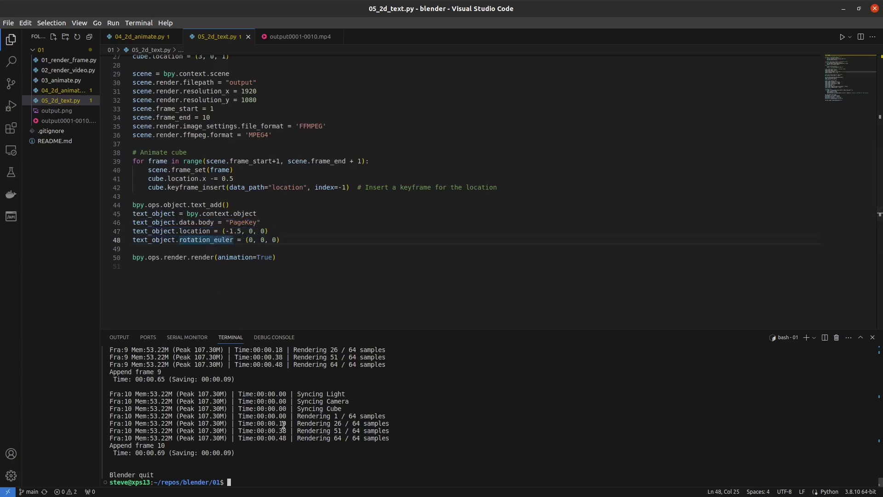
pyautogui.write('blender -b -P 05_2d_text.py')
pyautogui.press('Return')
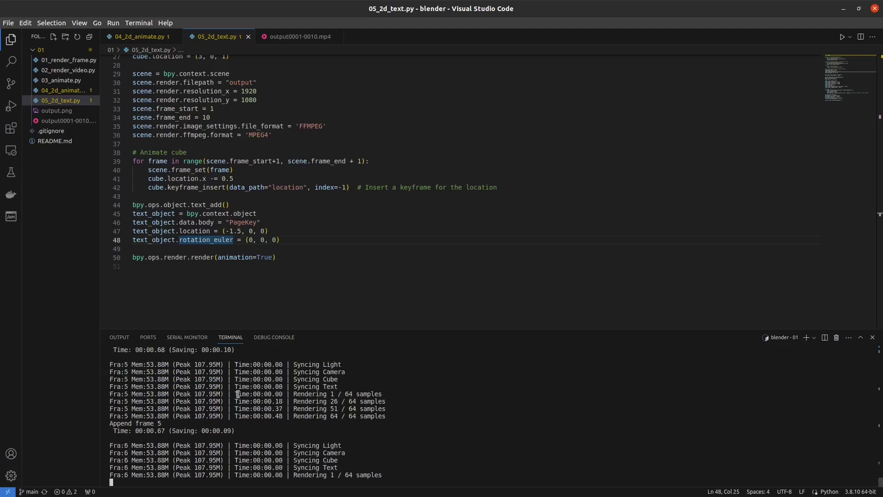
pyautogui.click(67, 120)
pyautogui.click(263, 304)
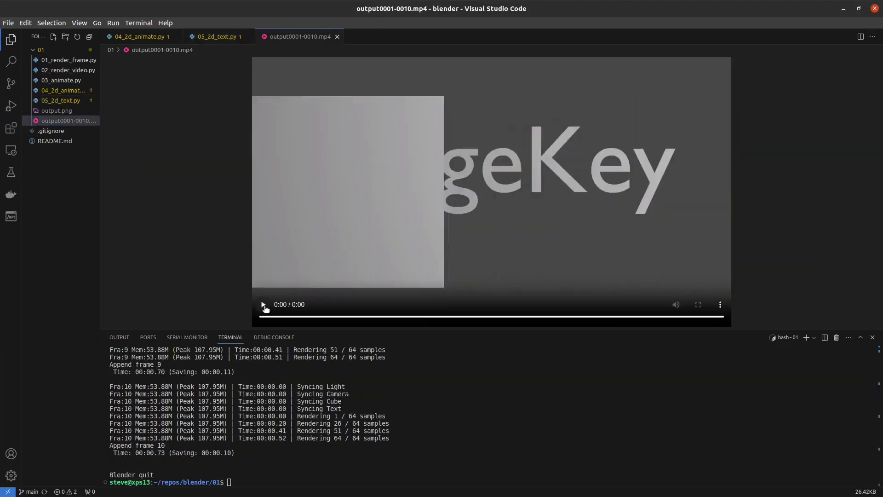
pyautogui.click(217, 37)
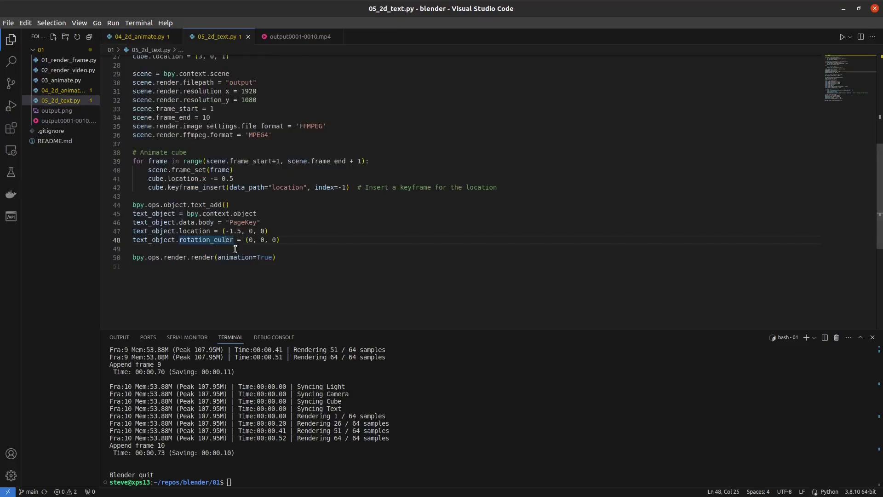
# - Comment out the final render call in 05_2d_text.py and save the script
pyautogui.click(194, 259)
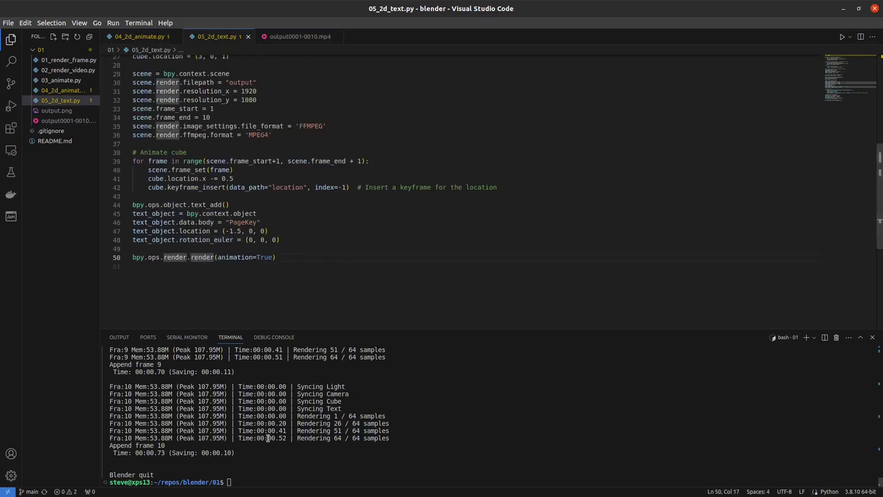
pyautogui.hotkey('ctrl', '/')
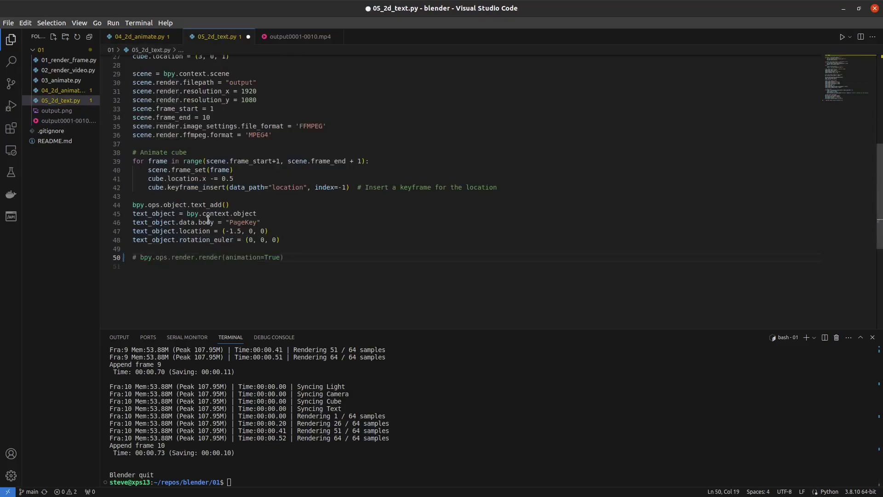
pyautogui.click(246, 178)
pyautogui.hotkey('ctrl', 's')
pyautogui.scroll(2, 247, 172)
pyautogui.scroll(2, 248, 166)
pyautogui.scroll(2, 248, 160)
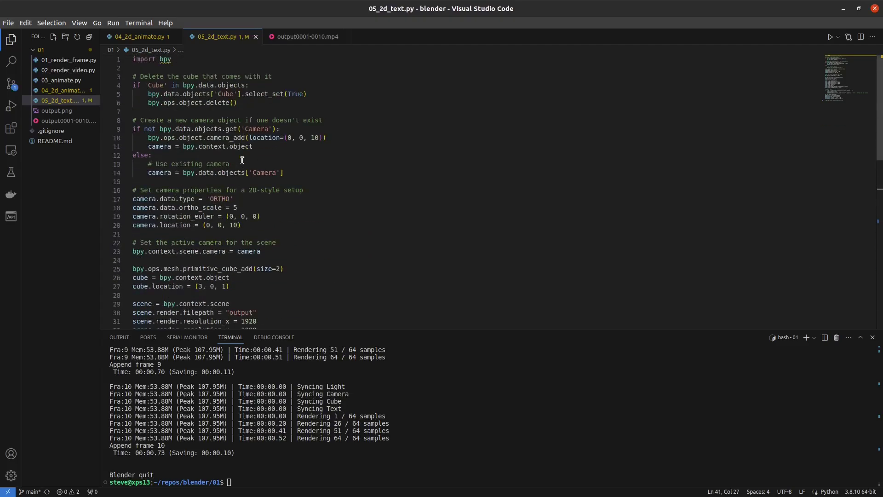
pyautogui.scroll(-5, 248, 158)
pyautogui.scroll(-1, 249, 158)
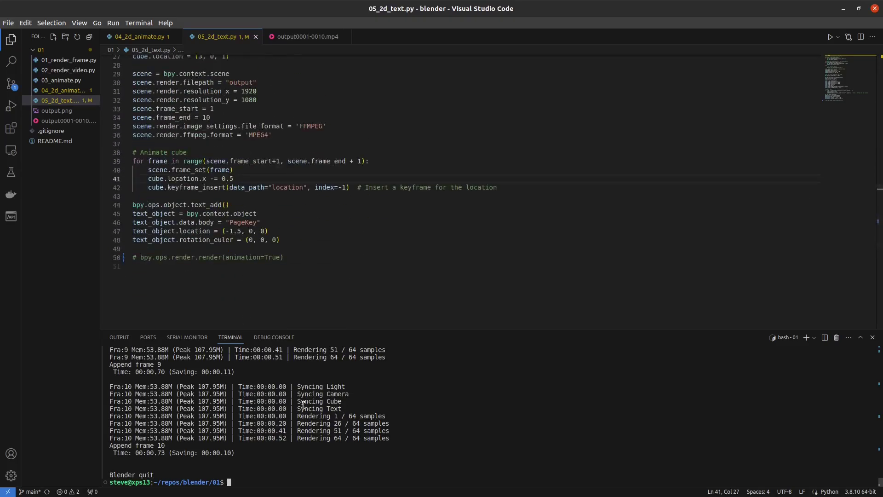
# - Run blender -P 05_2d_text.py to open the scene in Blender's interface
pyautogui.click(302, 405)
pyautogui.write('blender -P 05_2d_text.py')
pyautogui.tripleClick(172, 255)
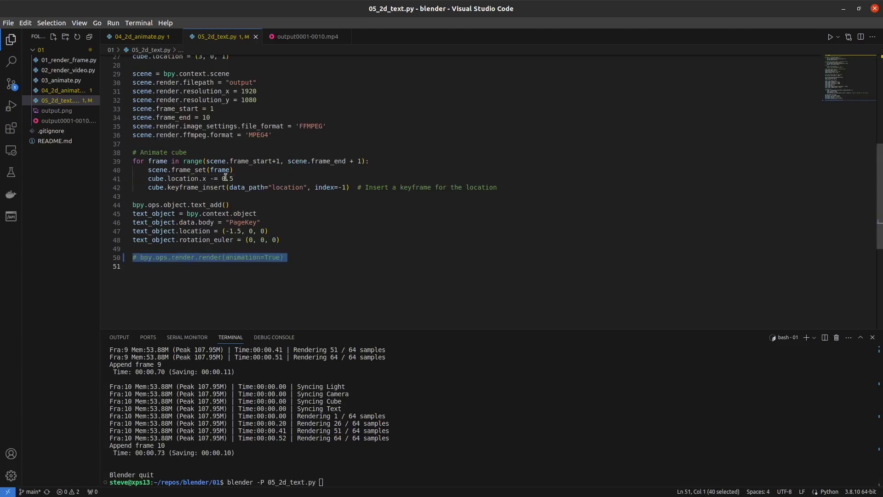
pyautogui.moveTo(220, 267); pyautogui.dragTo(228, 59)
pyautogui.click(288, 201)
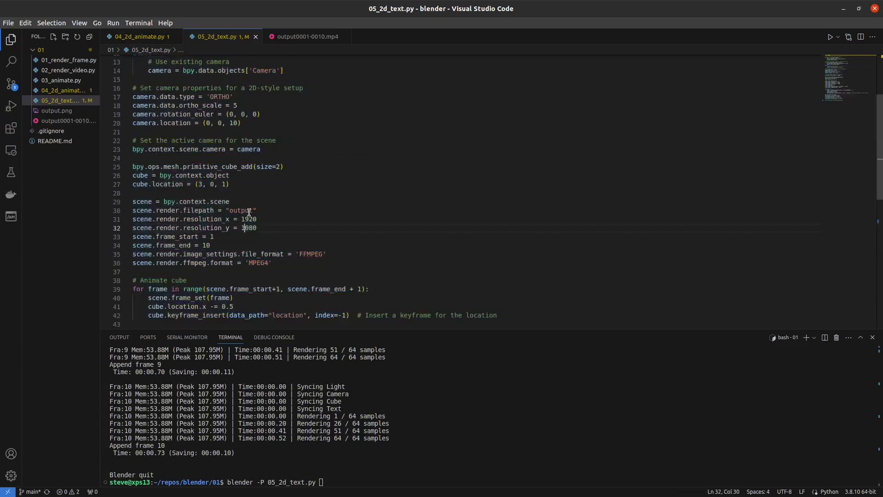
pyautogui.scroll(-7, 234, 245)
pyautogui.click(387, 447)
pyautogui.press('Return')
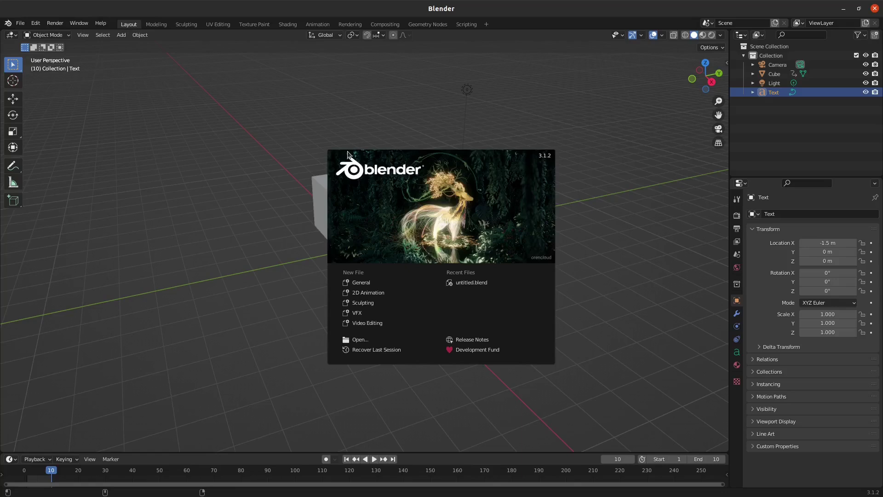
# - Close the splash, then orbit around the cube and PageKey text from high and low angles
pyautogui.click(309, 124)
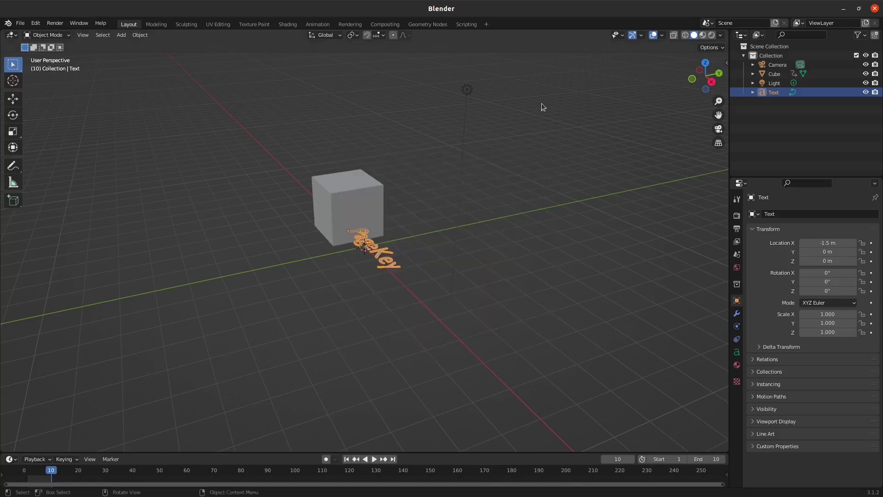
pyautogui.moveTo(357, 238); pyautogui.dragTo(450, 301, button='middle')
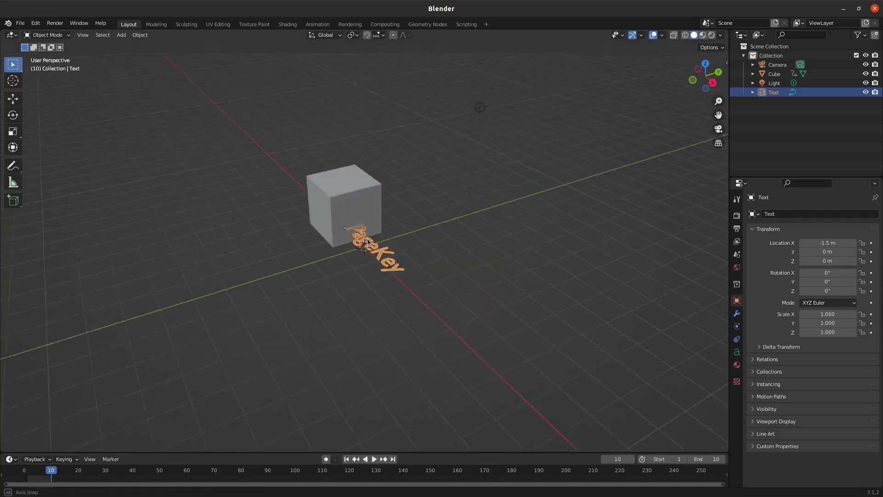
pyautogui.scroll(5, 359, 255)
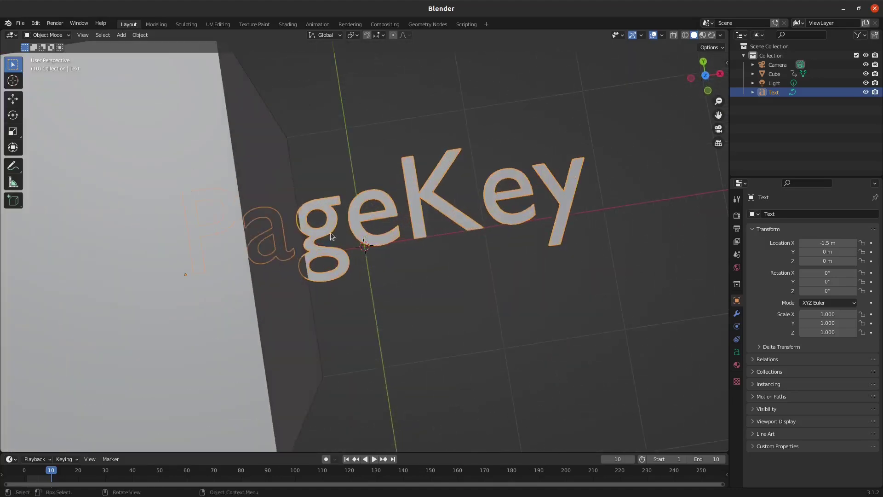
pyautogui.scroll(-4, 331, 232)
pyautogui.moveTo(321, 238)
pyautogui.mouseDown(button='middle')
pyautogui.moveTo(340, 253)
pyautogui.moveTo(529, 193)
pyautogui.mouseUp(button='middle')
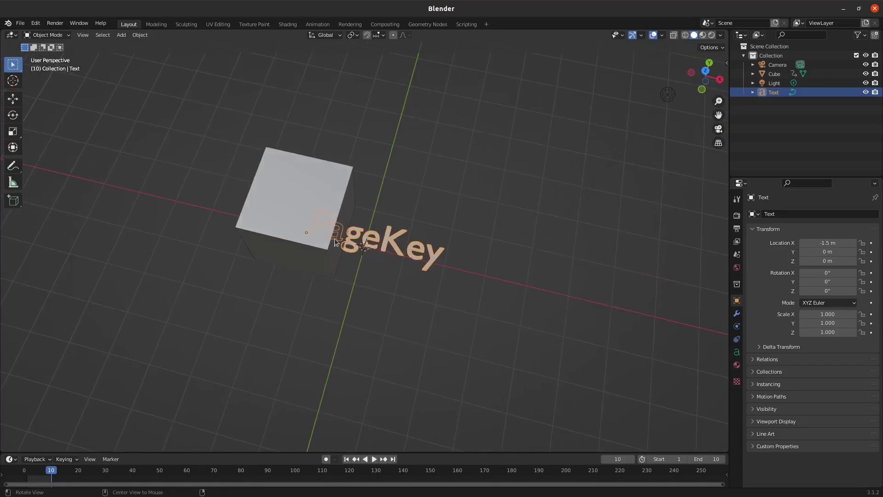
pyautogui.moveTo(529, 192); pyautogui.dragTo(380, 251, button='middle')
pyautogui.scroll(-4, 380, 251)
pyautogui.scroll(-4, 373, 252)
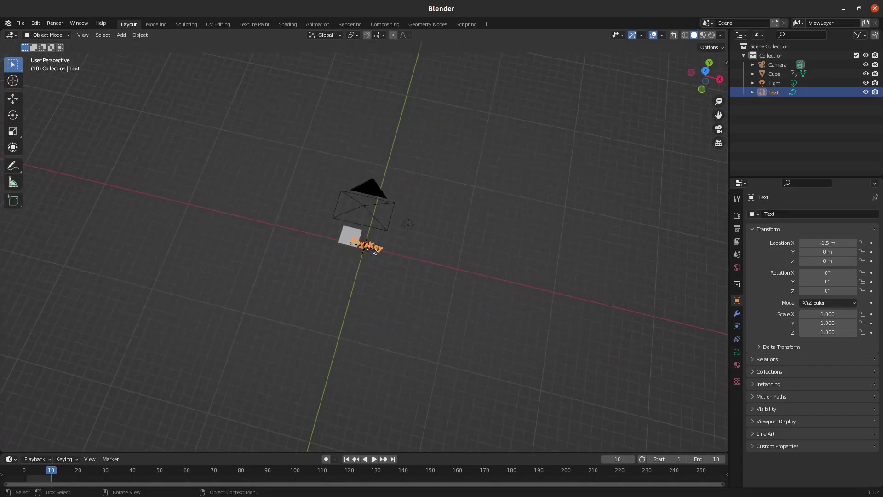
pyautogui.scroll(-3, 369, 252)
pyautogui.scroll(5, 367, 248)
pyautogui.scroll(5, 367, 246)
pyautogui.scroll(3, 367, 247)
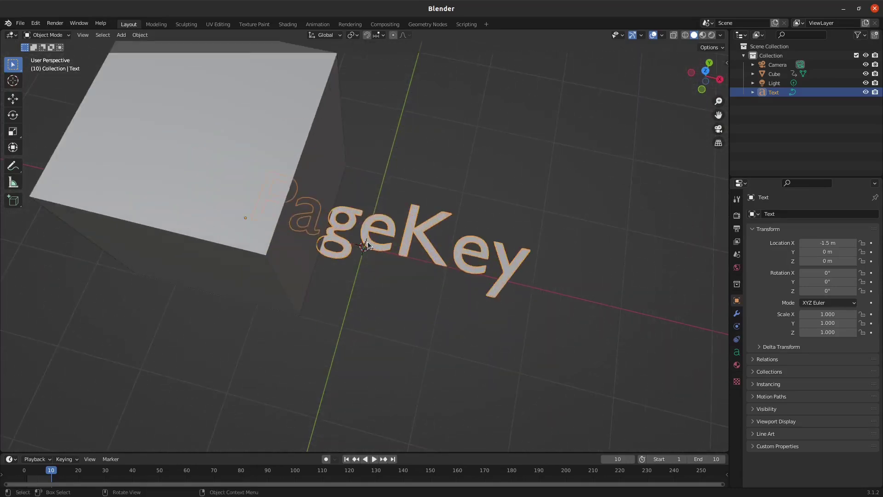
pyautogui.moveTo(377, 250)
pyautogui.mouseDown(button='middle')
pyautogui.moveTo(464, 168)
pyautogui.moveTo(193, 135)
pyautogui.mouseUp(button='middle')
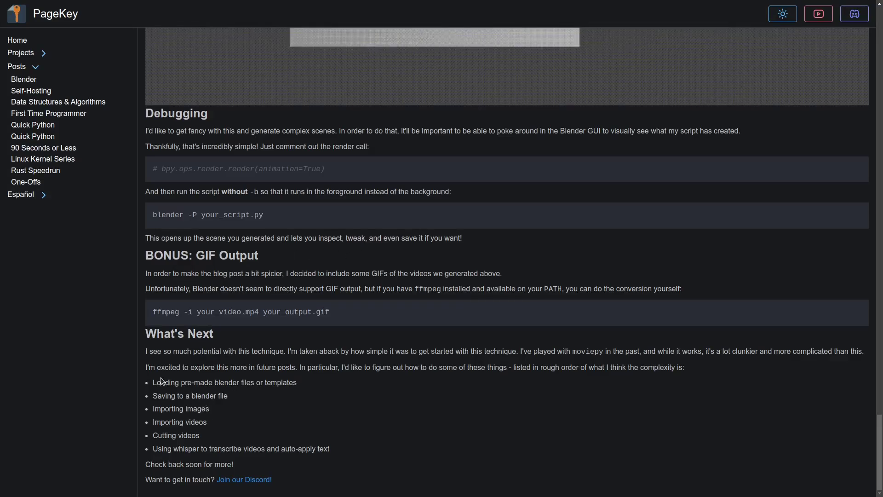
# - Highlight the future-ideas list, including pre-made Blender files and saving to a blender file
pyautogui.moveTo(161, 380); pyautogui.dragTo(230, 447)
pyautogui.click(230, 447)
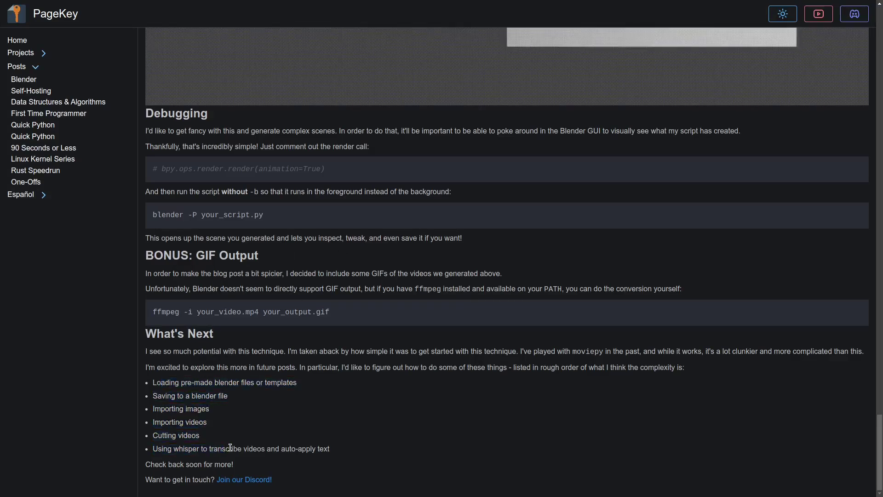
pyautogui.moveTo(363, 449); pyautogui.dragTo(148, 383)
pyautogui.click(189, 354)
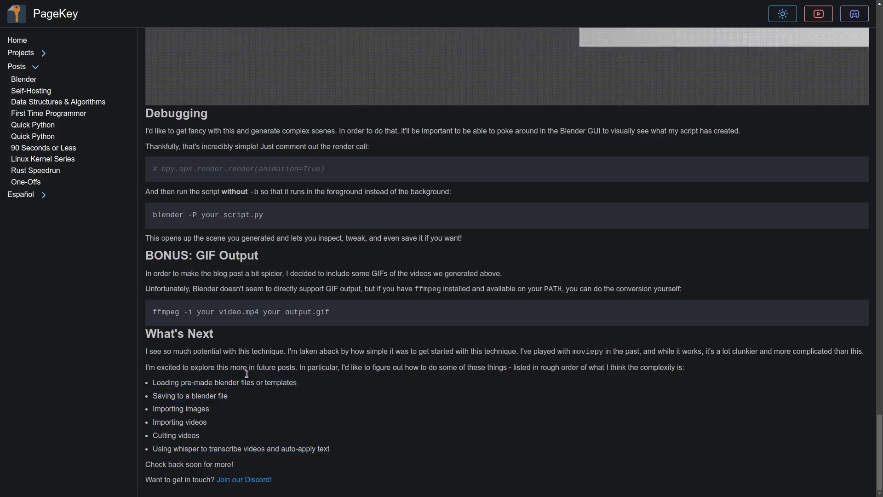
pyautogui.moveTo(157, 382); pyautogui.dragTo(296, 383)
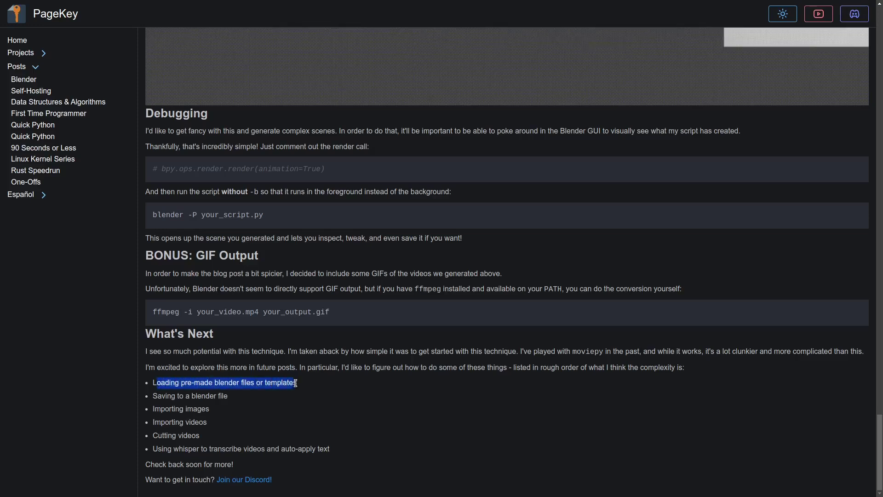
pyautogui.click(213, 376)
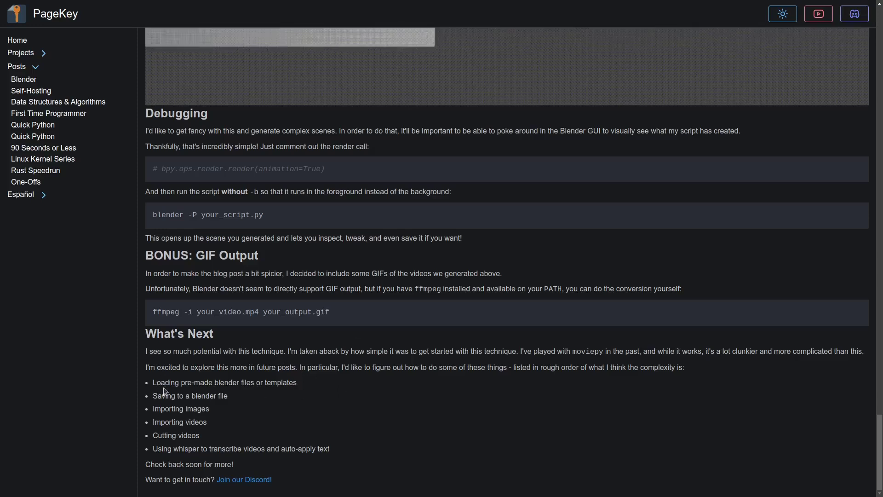
pyautogui.moveTo(237, 395)
pyautogui.mouseDown()
pyautogui.moveTo(163, 395)
pyautogui.moveTo(218, 383)
pyautogui.mouseUp()
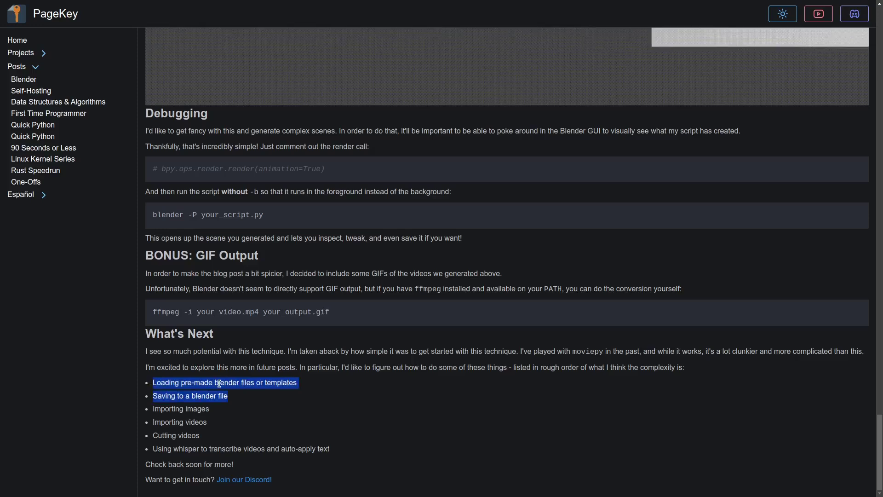
pyautogui.click(176, 406)
# - Highlight the importing images/videos, cutting videos and whisper transcription ideas
pyautogui.moveTo(161, 412)
pyautogui.mouseDown()
pyautogui.moveTo(215, 421)
pyautogui.moveTo(153, 445)
pyautogui.moveTo(231, 394)
pyautogui.mouseUp()
pyautogui.click(216, 421)
pyautogui.click(205, 422)
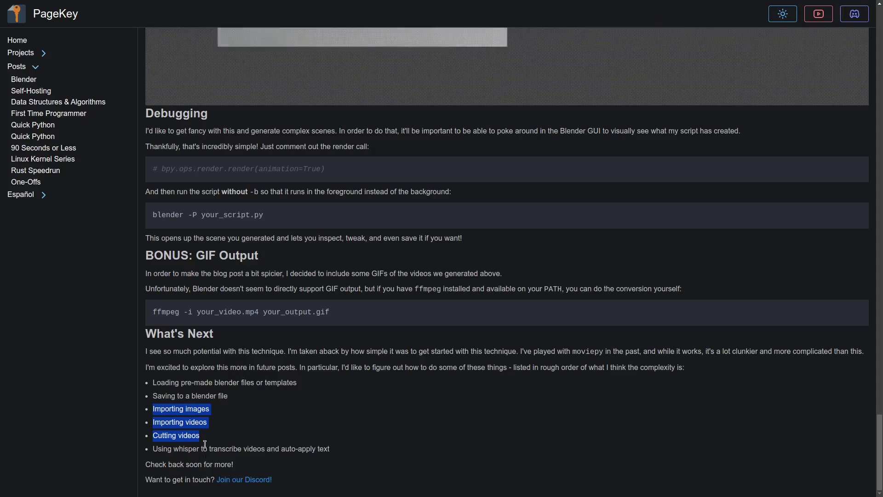
pyautogui.moveTo(206, 436); pyautogui.dragTo(153, 412)
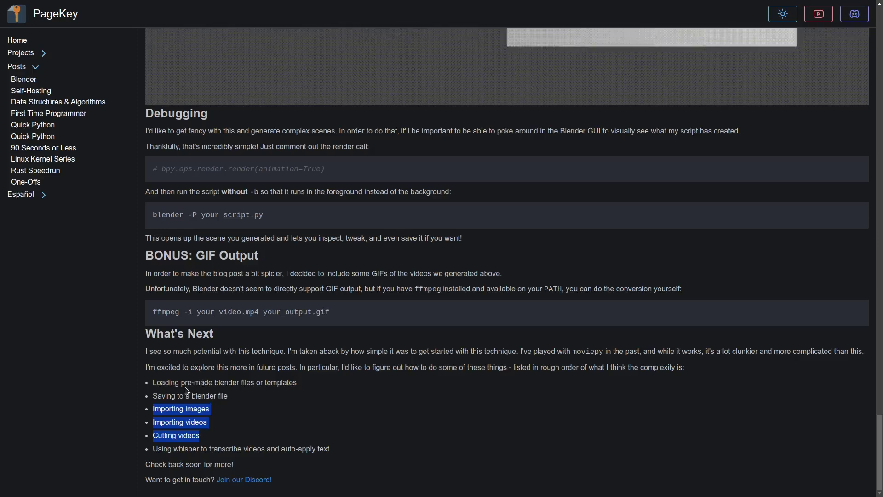
pyautogui.click(251, 444)
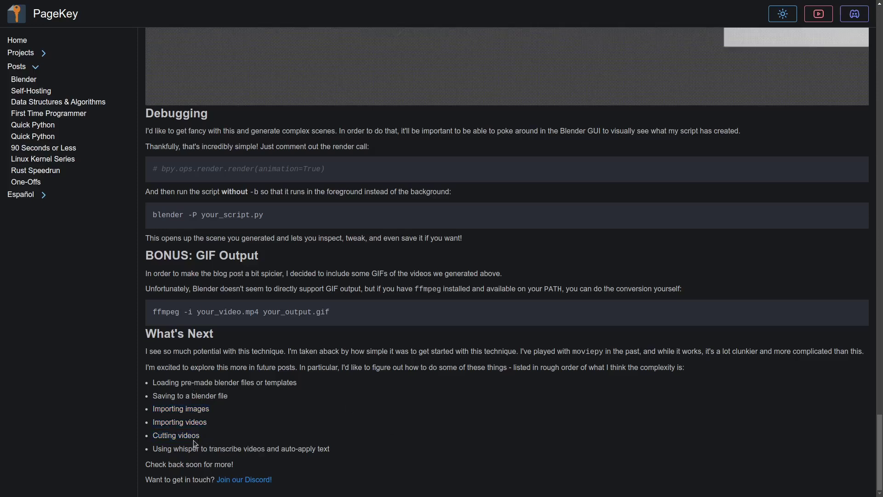
pyautogui.moveTo(153, 447); pyautogui.dragTo(338, 453)
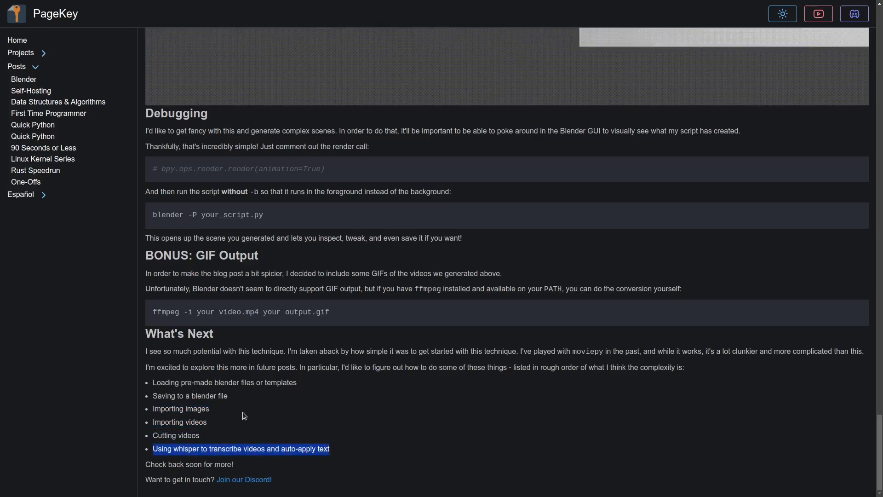
pyautogui.click(269, 448)
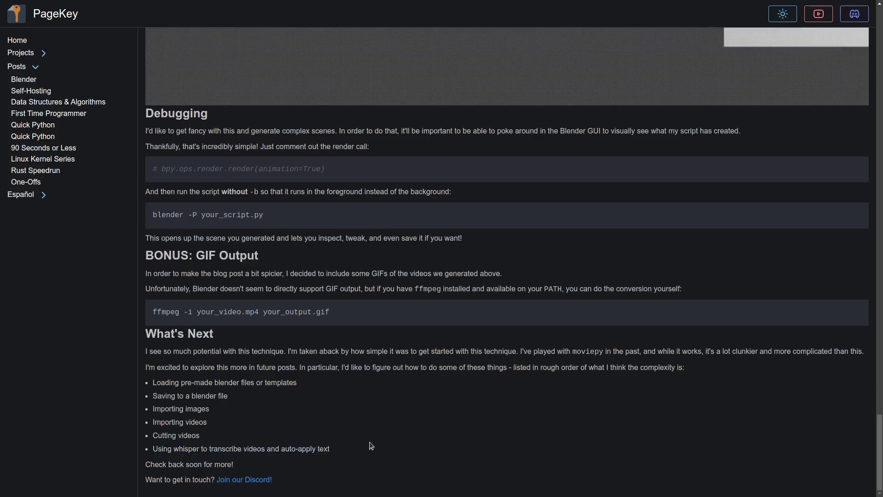
pyautogui.tripleClick(348, 450)
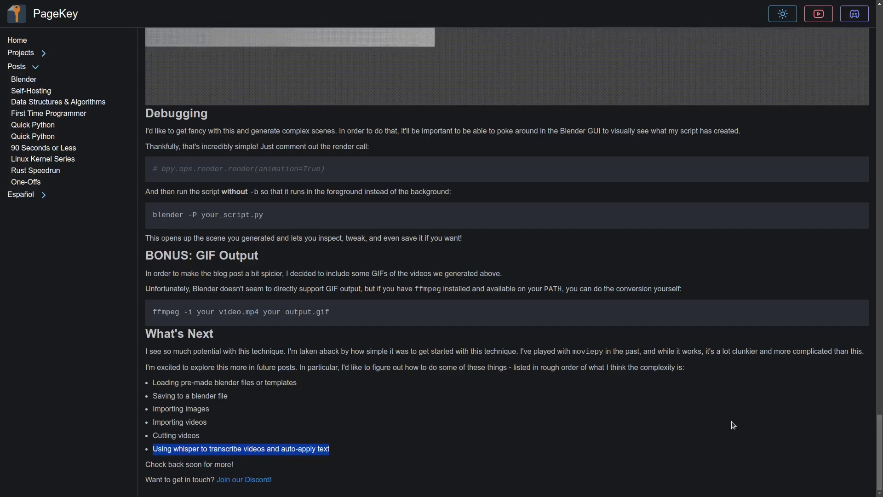
pyautogui.doubleClick(175, 449)
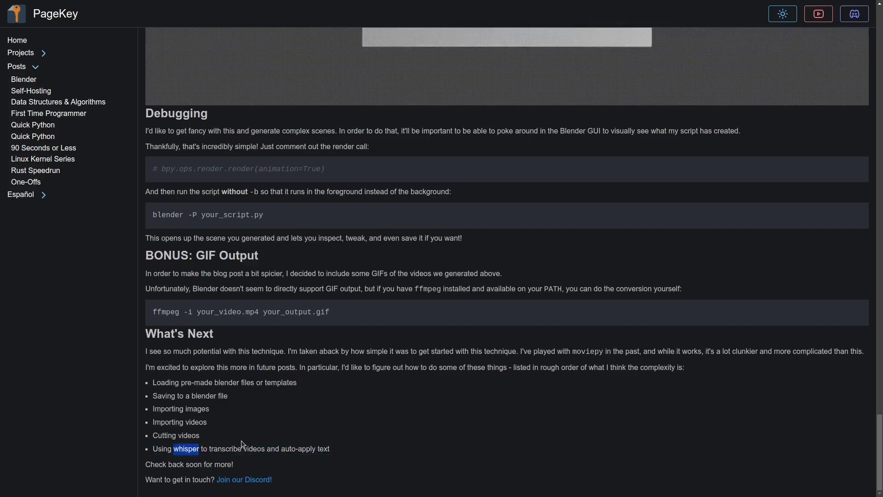
# - Highlight the Debugging section, the whisper idea again, and then the whole article
pyautogui.moveTo(187, 159); pyautogui.dragTo(280, 374)
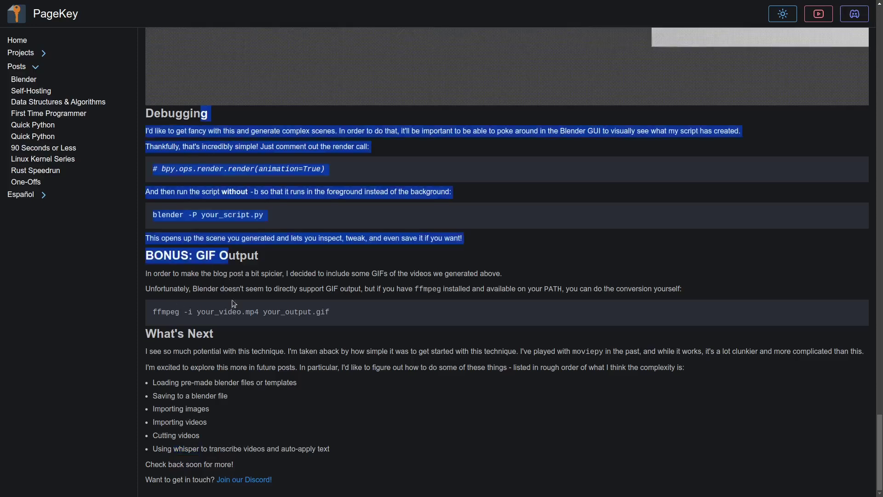
pyautogui.click(279, 373)
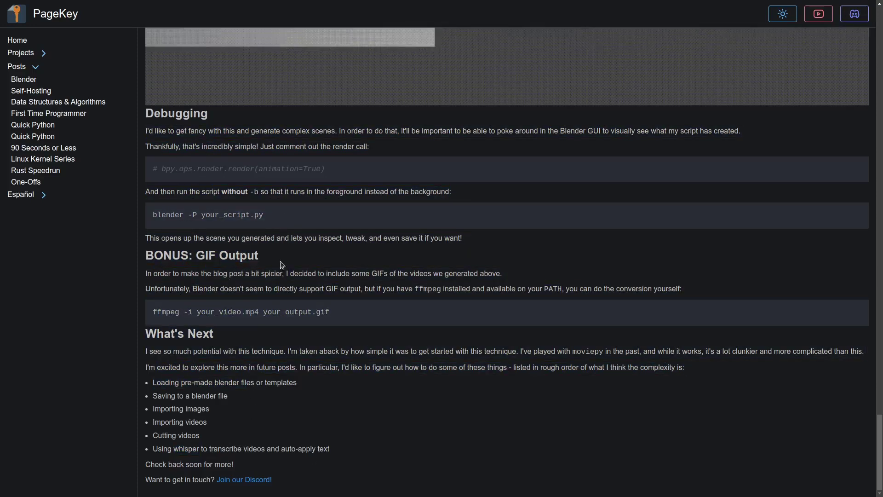
pyautogui.moveTo(212, 456); pyautogui.dragTo(152, 449)
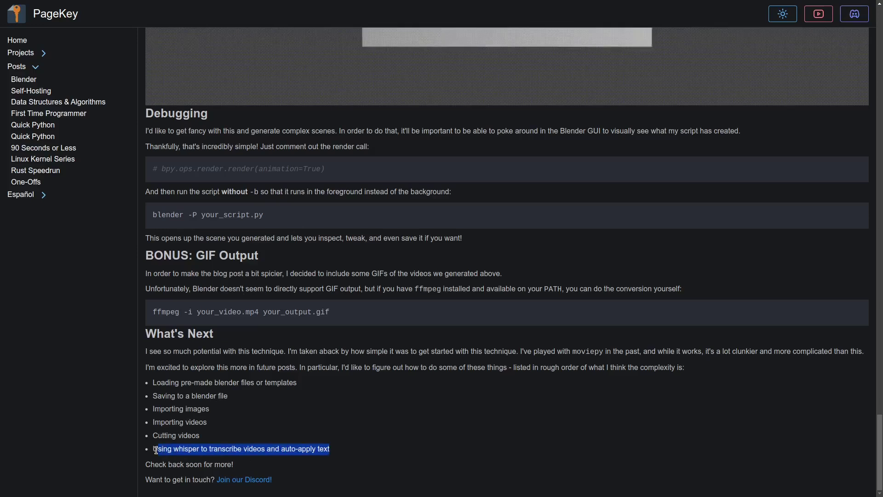
pyautogui.tripleClick(215, 419)
pyautogui.click(219, 425)
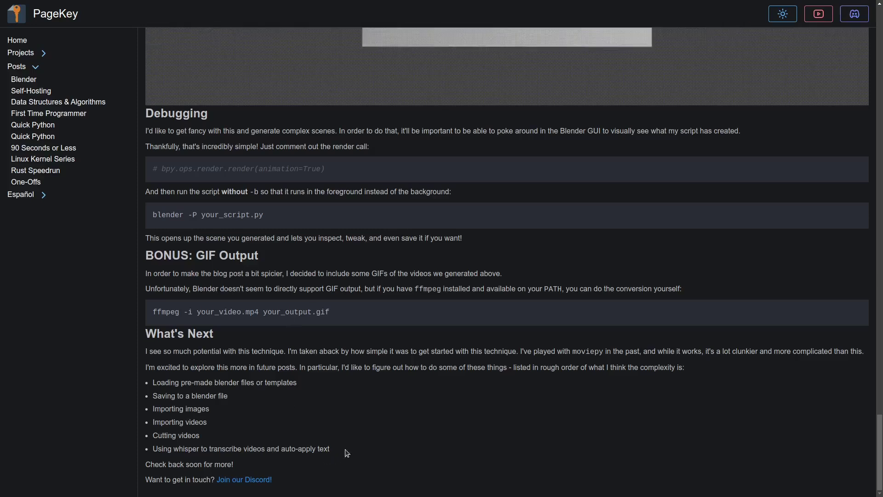
pyautogui.moveTo(331, 448); pyautogui.dragTo(199, 390)
pyautogui.click(200, 389)
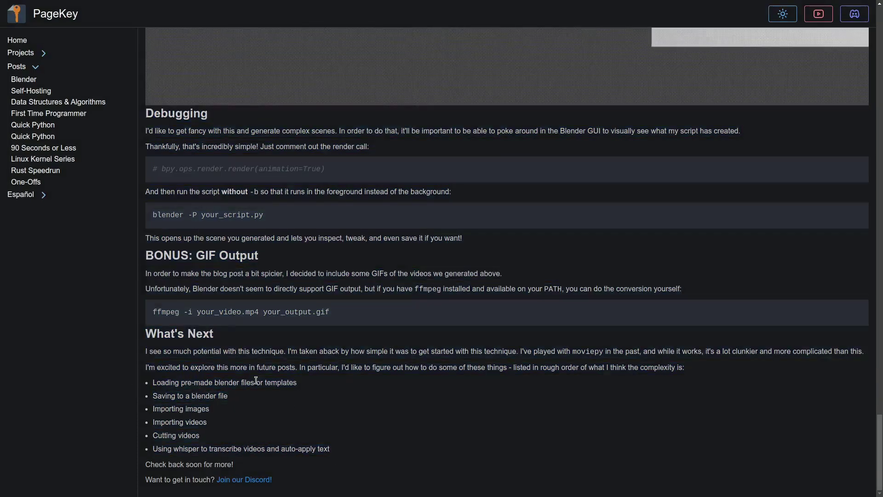